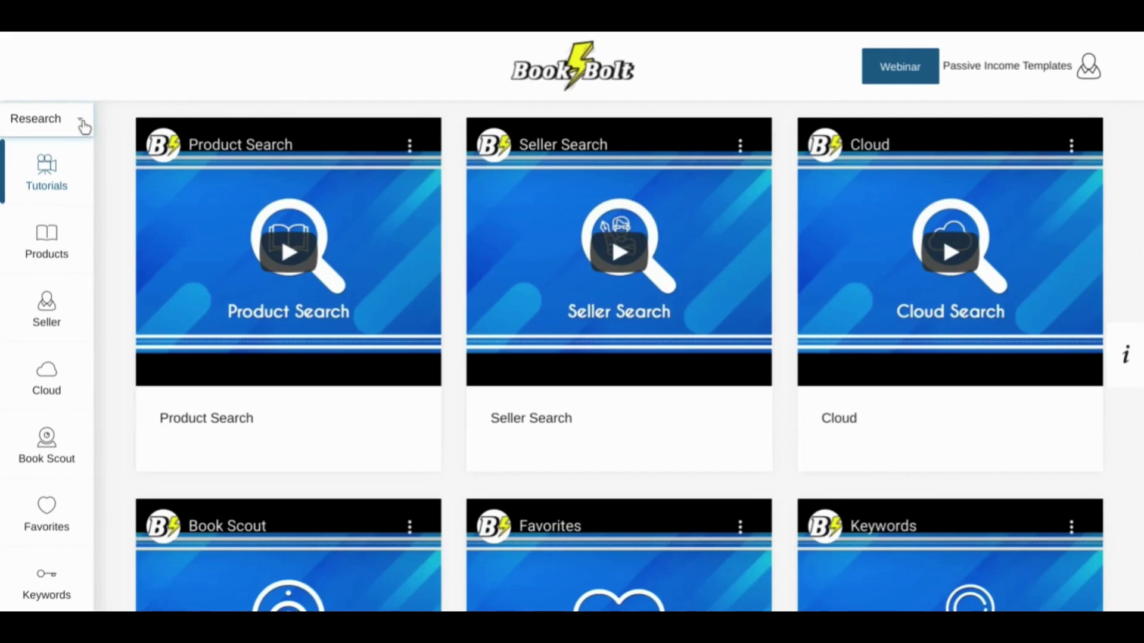
# - Switch Book Bolt from Research to the Create tools section
pyautogui.click(84, 125)
pyautogui.click(36, 210)
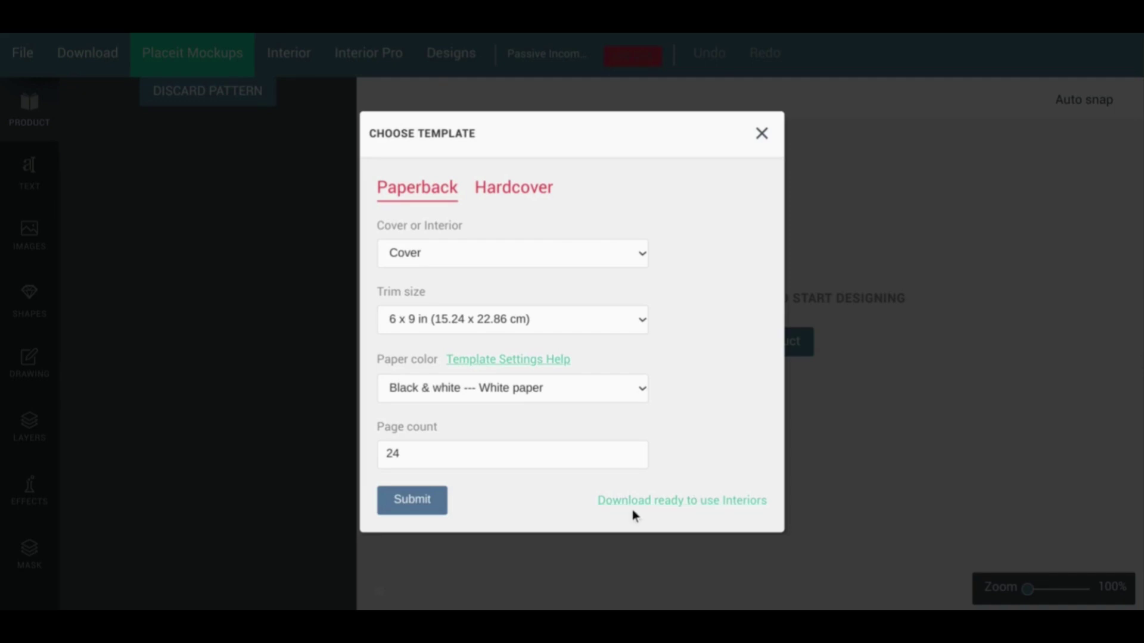
# - Enter the ready-to-use Interior Generator and check the trim size list without changing it
pyautogui.click(673, 511)
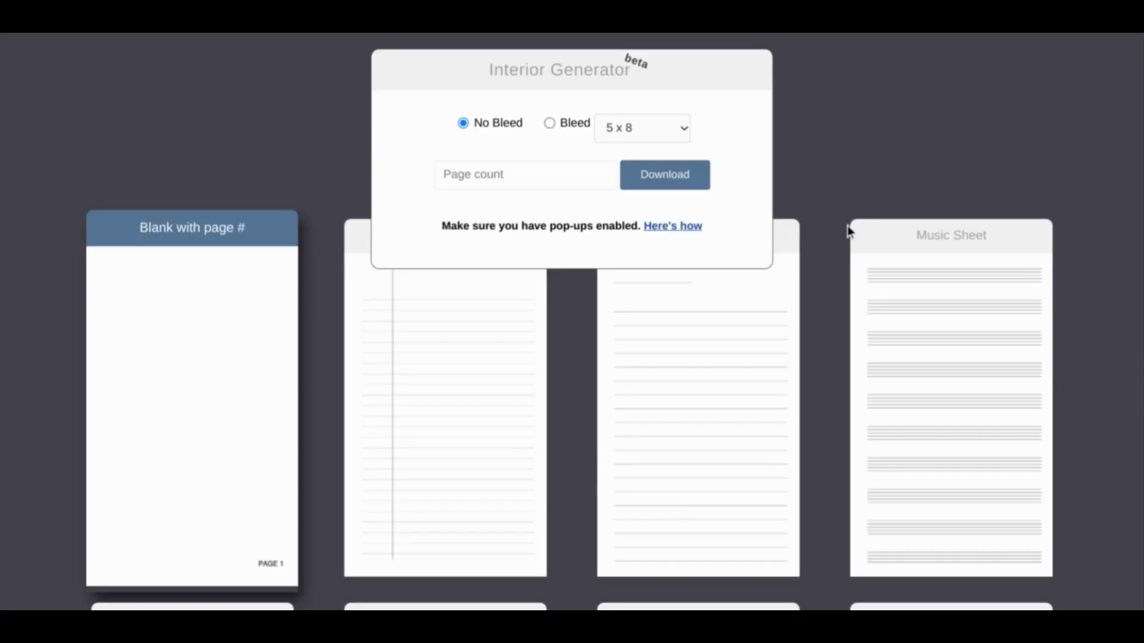
pyautogui.scroll(-4, 847, 222)
pyautogui.scroll(-3, 848, 222)
pyautogui.scroll(-1, 848, 221)
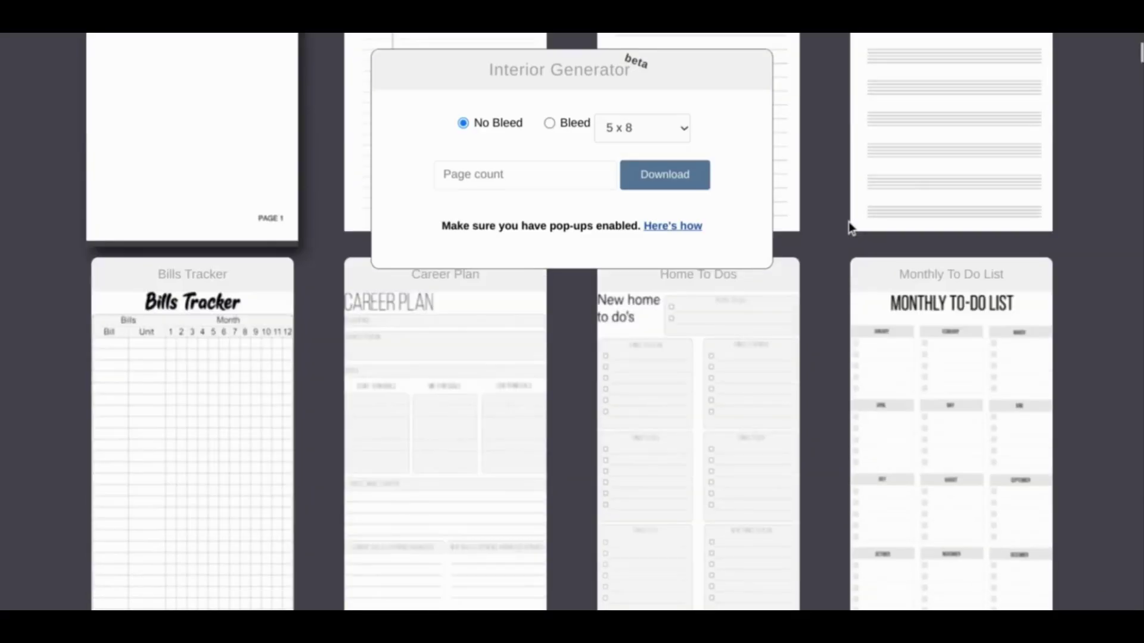
pyautogui.scroll(-1, 848, 222)
pyautogui.scroll(-3, 848, 221)
pyautogui.scroll(-3, 849, 222)
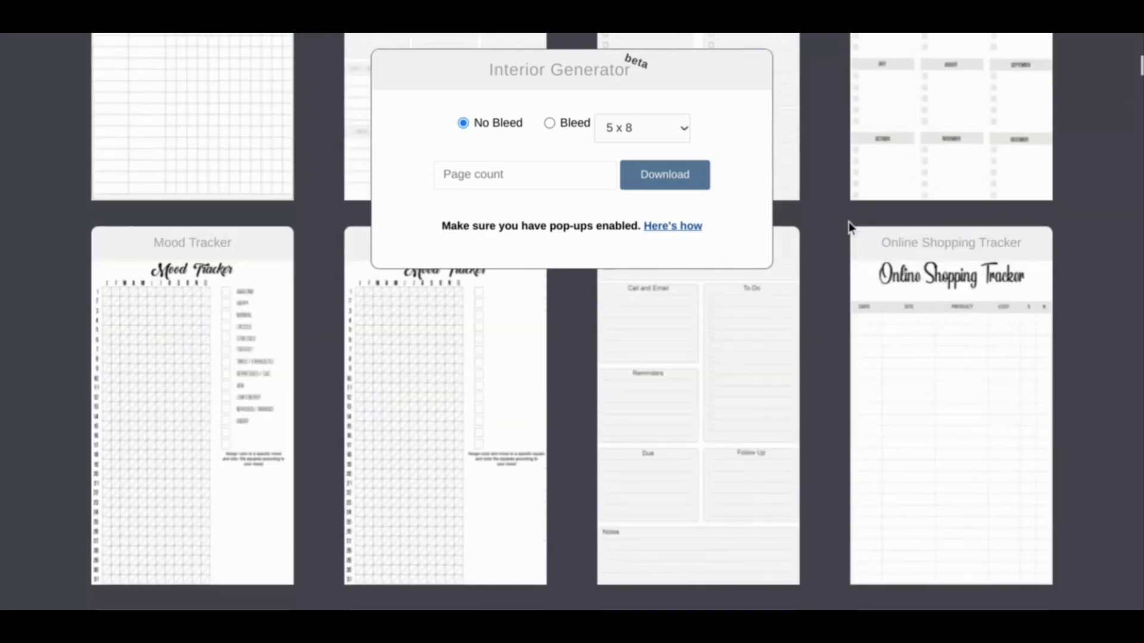
pyautogui.scroll(-2, 847, 222)
pyautogui.scroll(-3, 849, 221)
pyautogui.scroll(-3, 848, 222)
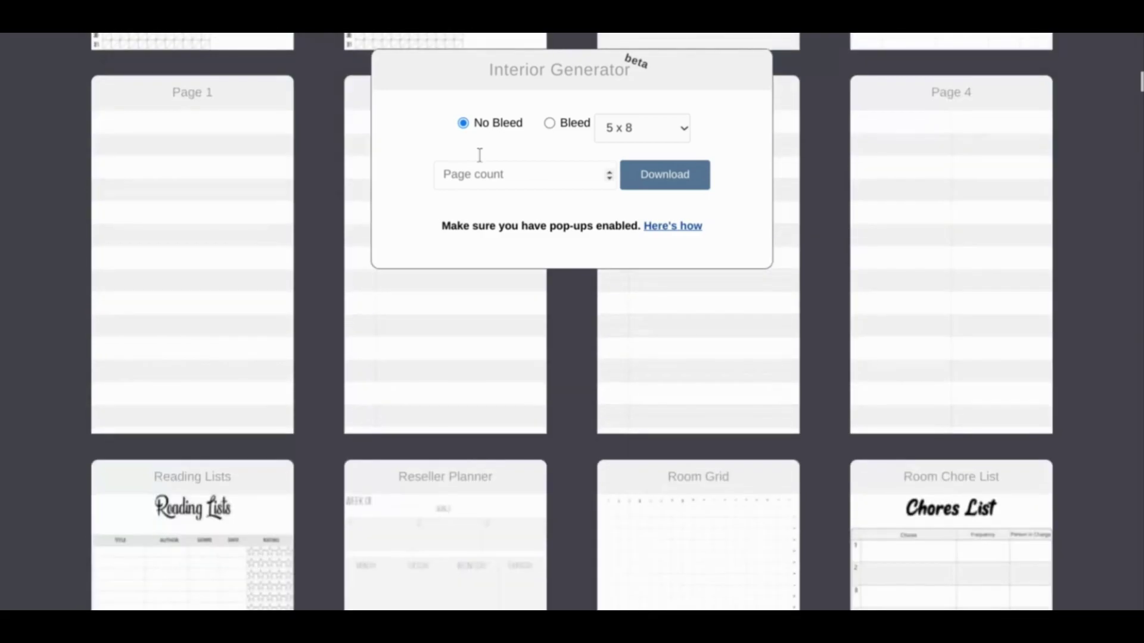
pyautogui.click(642, 128)
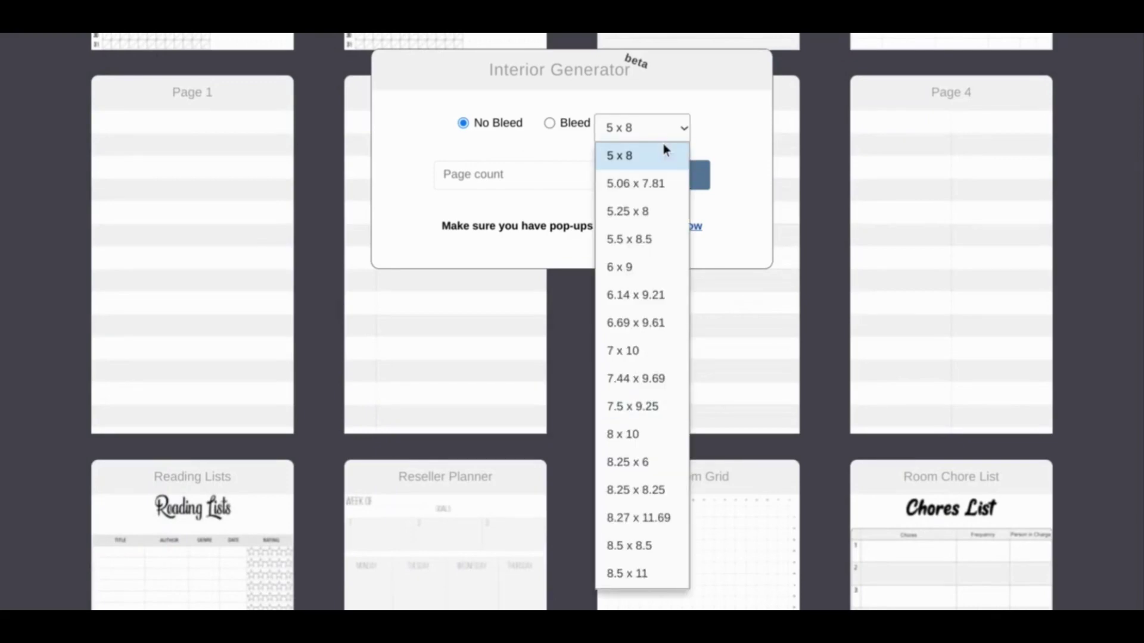
pyautogui.click(704, 128)
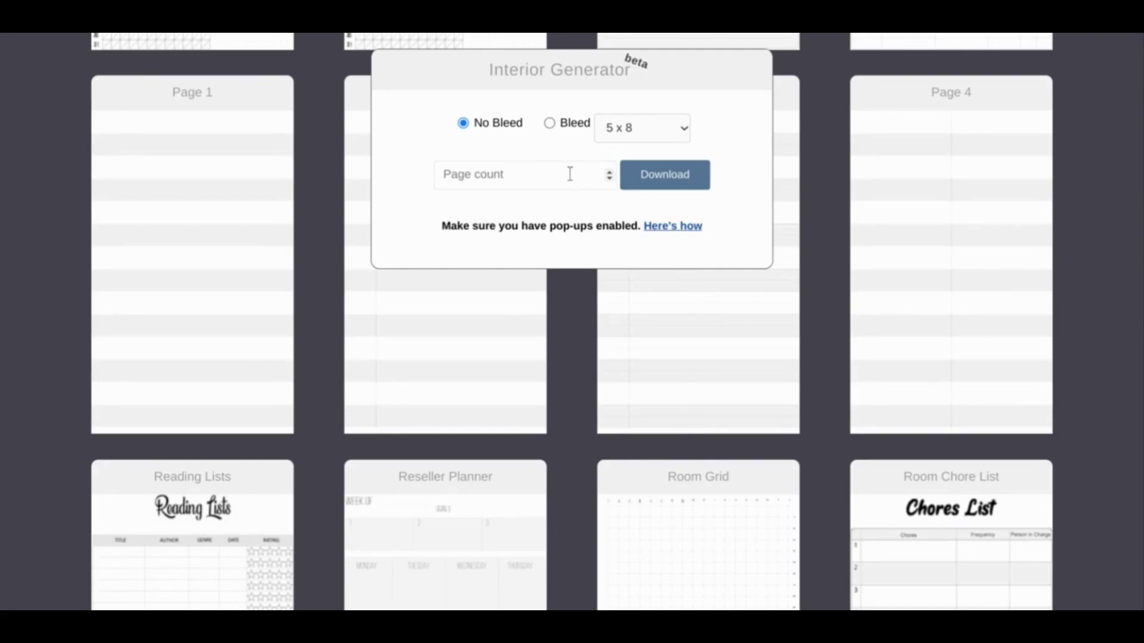
pyautogui.scroll(-1, 812, 210)
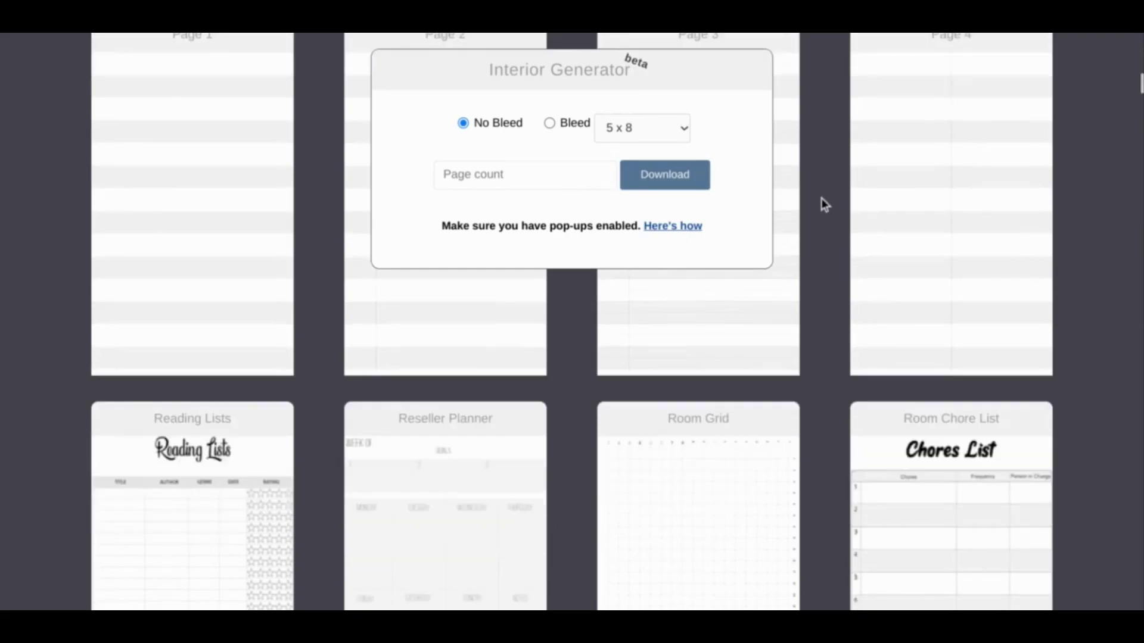
pyautogui.scroll(-5, 822, 198)
pyautogui.scroll(-3, 821, 198)
pyautogui.scroll(-2, 822, 198)
pyautogui.scroll(-3, 821, 198)
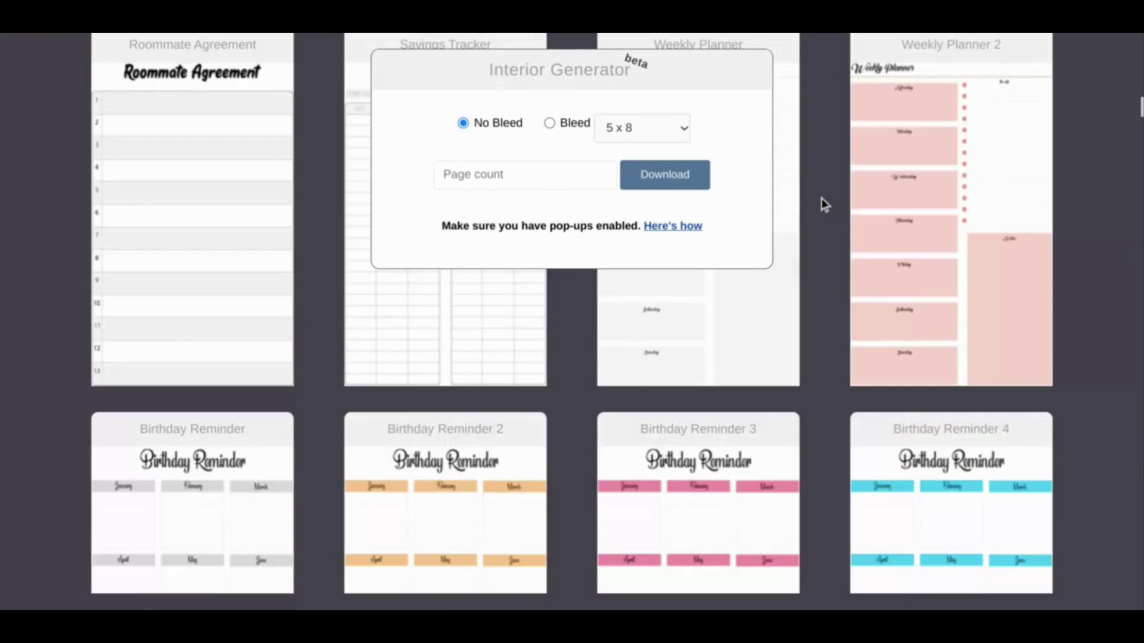
pyautogui.scroll(-3, 822, 198)
pyautogui.scroll(-3, 821, 197)
pyautogui.scroll(-2, 822, 197)
pyautogui.scroll(-2, 821, 197)
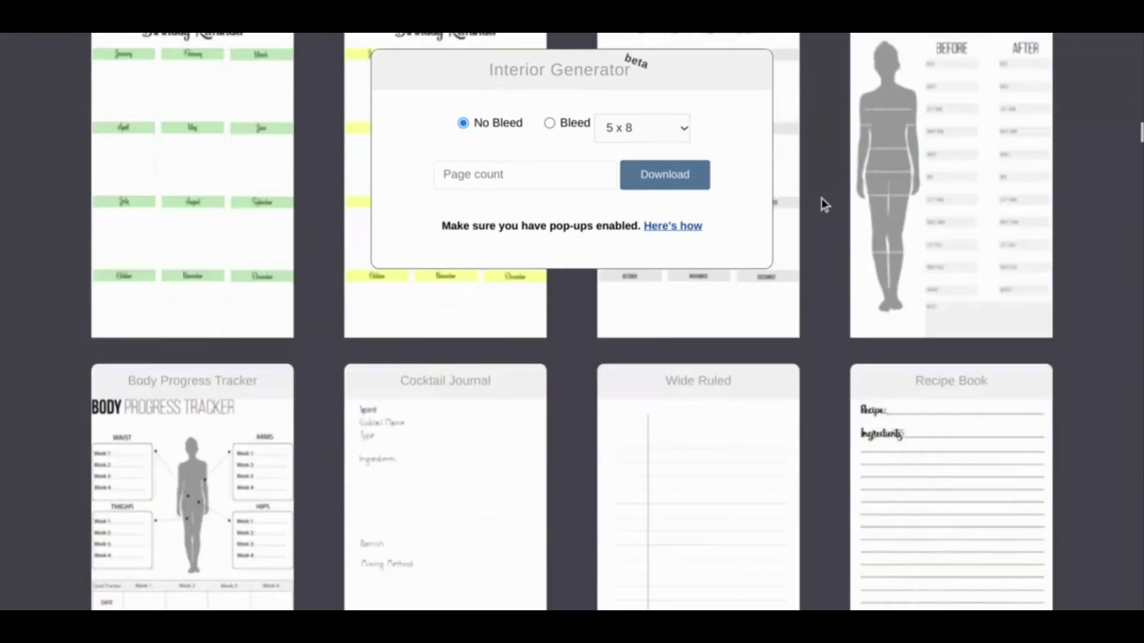
pyautogui.scroll(-3, 821, 198)
pyautogui.scroll(-3, 821, 197)
pyautogui.scroll(-2, 821, 198)
pyautogui.scroll(-2, 822, 198)
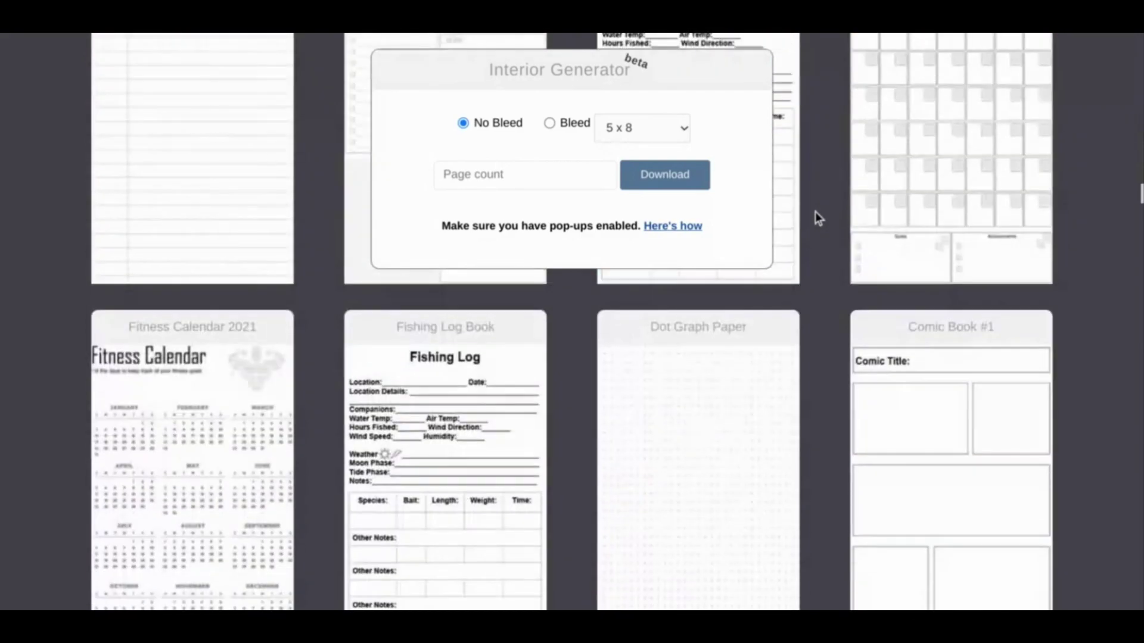
# - Choose the Dot Graph Paper interior with bleed at 6 x 9 and begin entering the page count
pyautogui.click(712, 413)
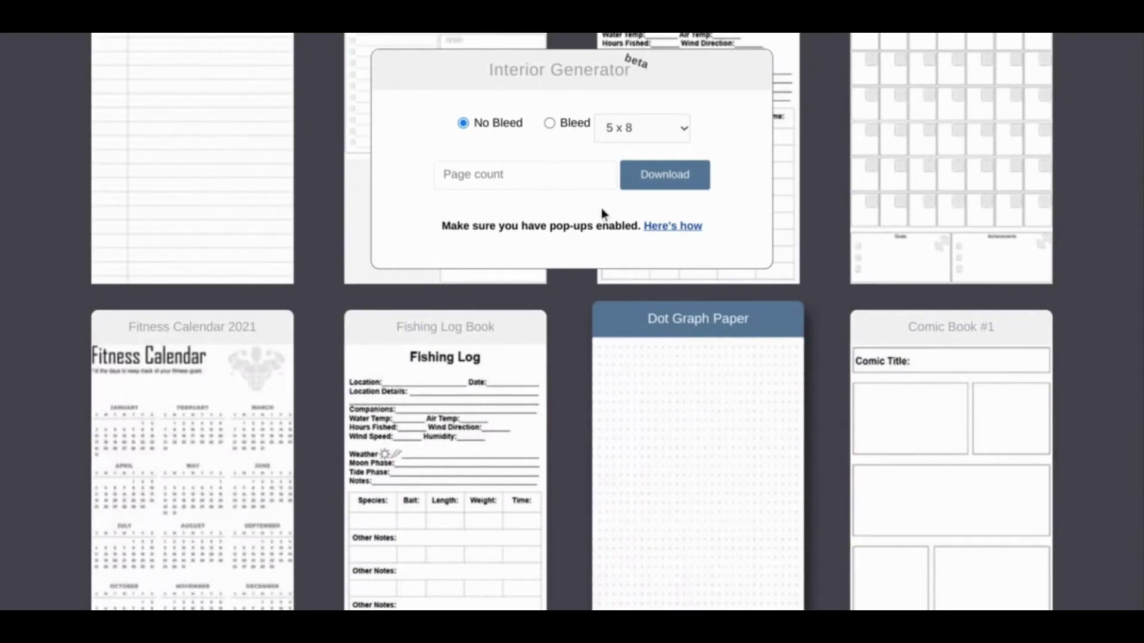
pyautogui.click(550, 125)
pyautogui.click(686, 131)
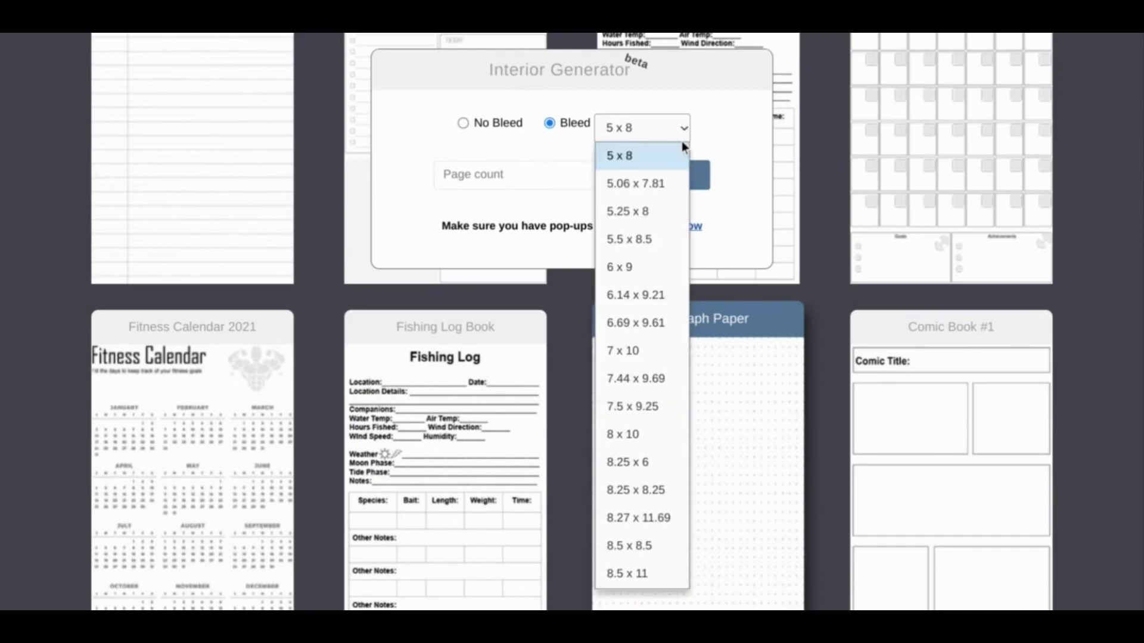
pyautogui.click(650, 269)
pyautogui.click(581, 177)
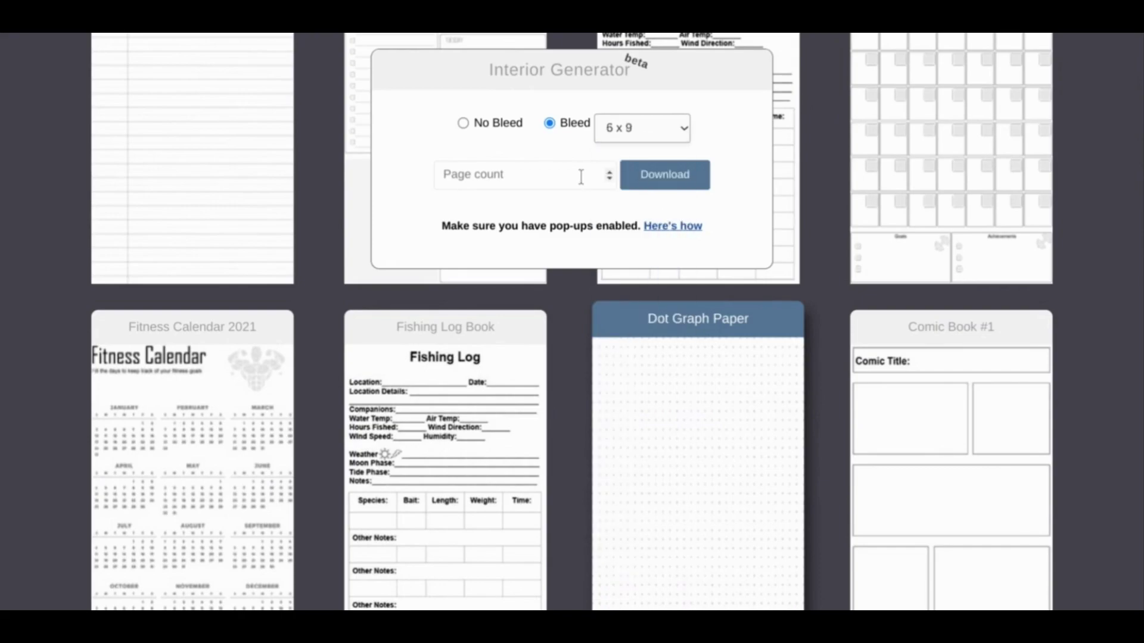
pyautogui.write('24')
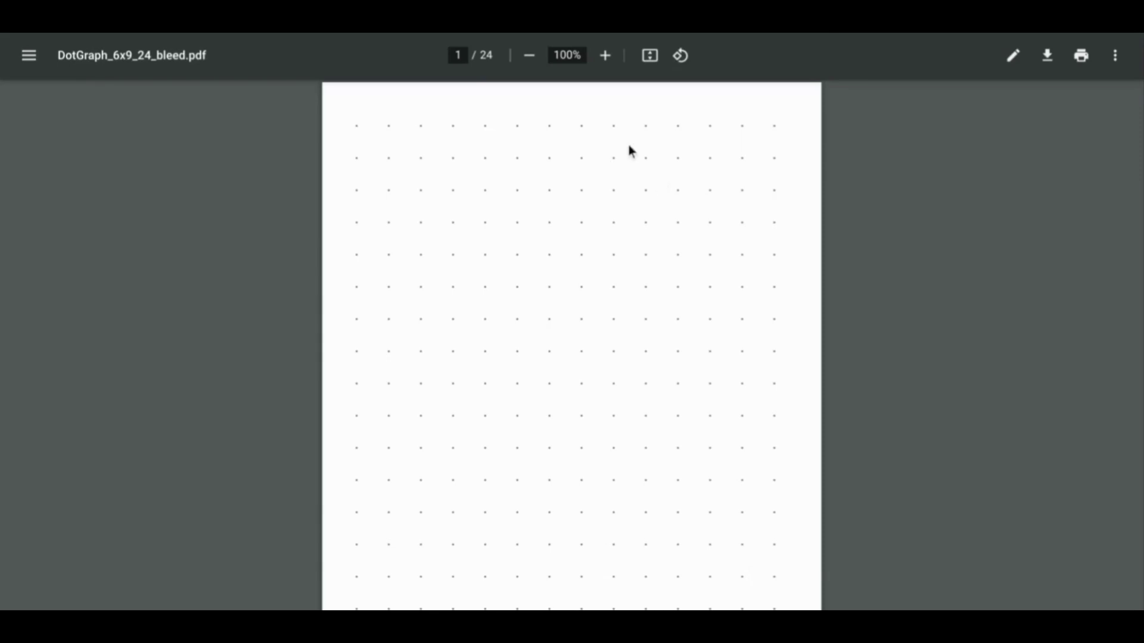
pyautogui.scroll(-2, 670, 163)
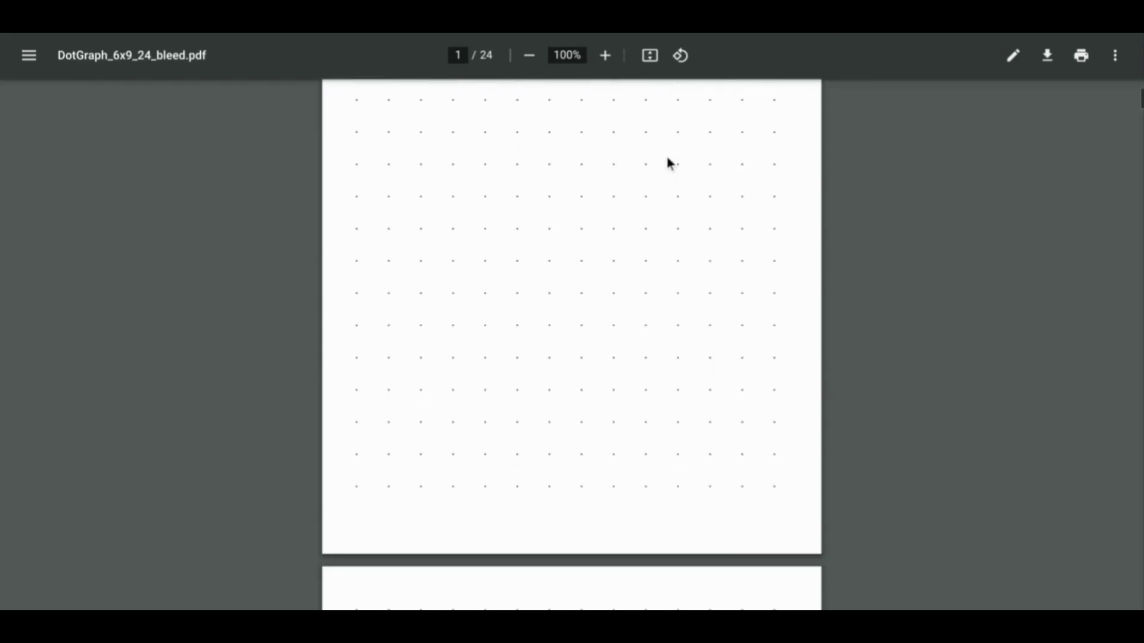
pyautogui.scroll(-3, 670, 163)
pyautogui.scroll(-2, 670, 162)
pyautogui.scroll(-1, 670, 162)
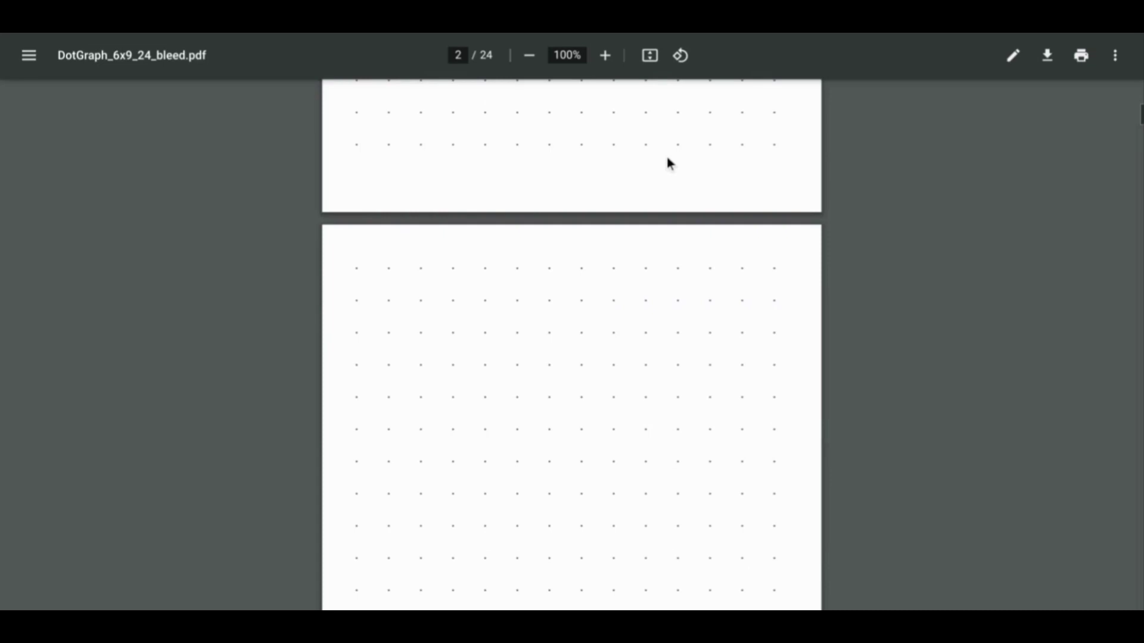
pyautogui.scroll(-2, 670, 162)
pyautogui.scroll(-3, 671, 163)
pyautogui.scroll(-1, 670, 162)
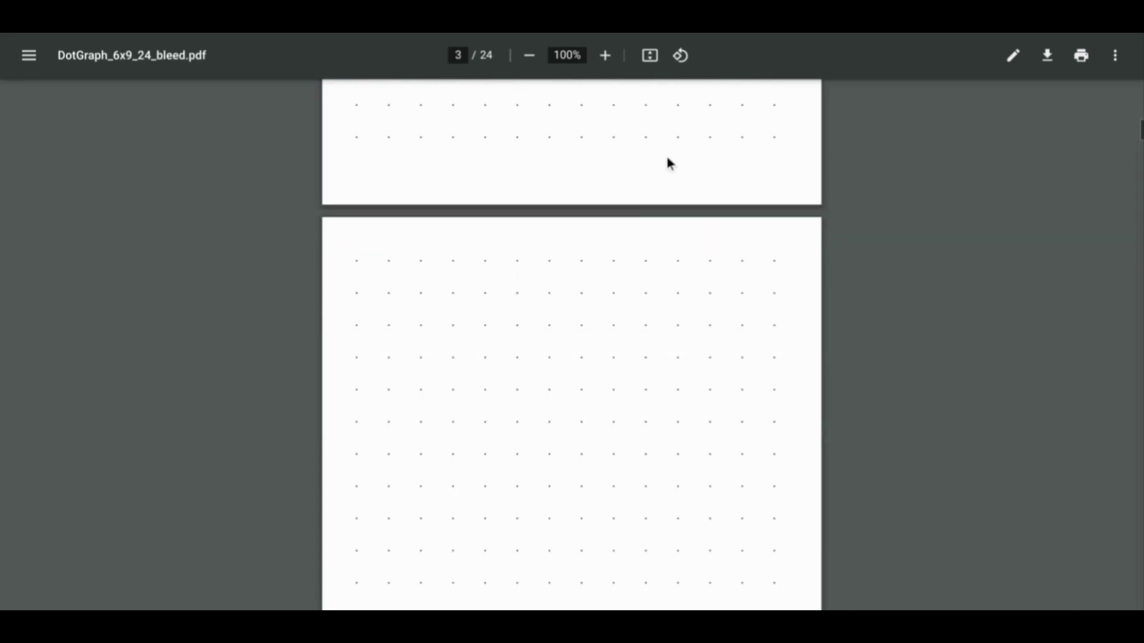
pyautogui.scroll(-2, 671, 163)
pyautogui.scroll(-3, 671, 163)
pyautogui.scroll(-1, 670, 163)
pyautogui.scroll(-2, 670, 163)
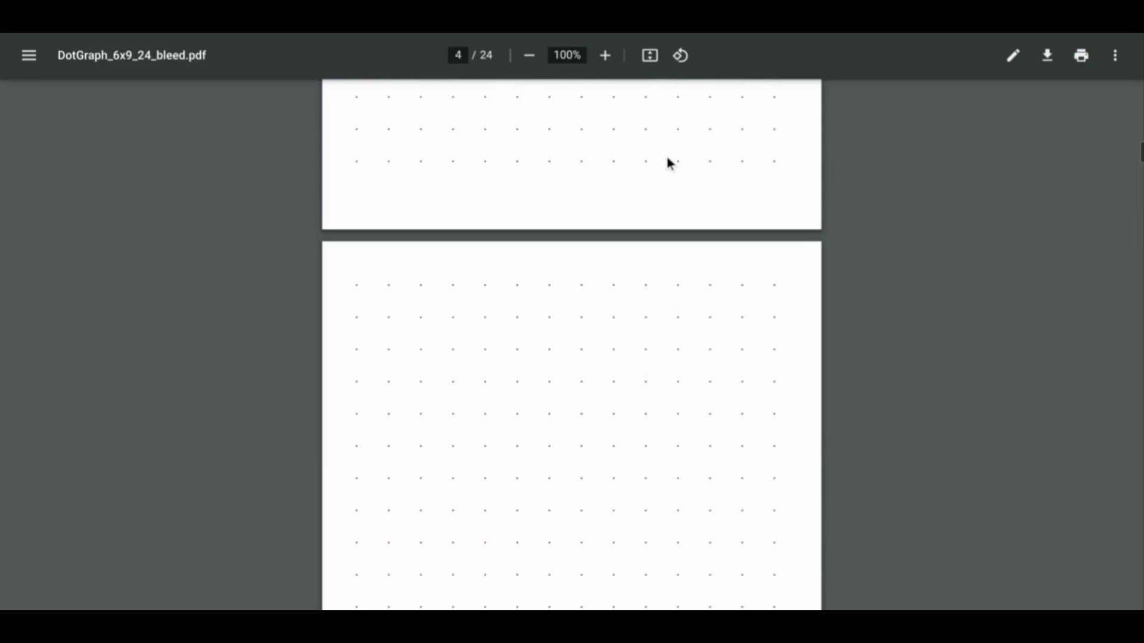
pyautogui.scroll(-2, 671, 163)
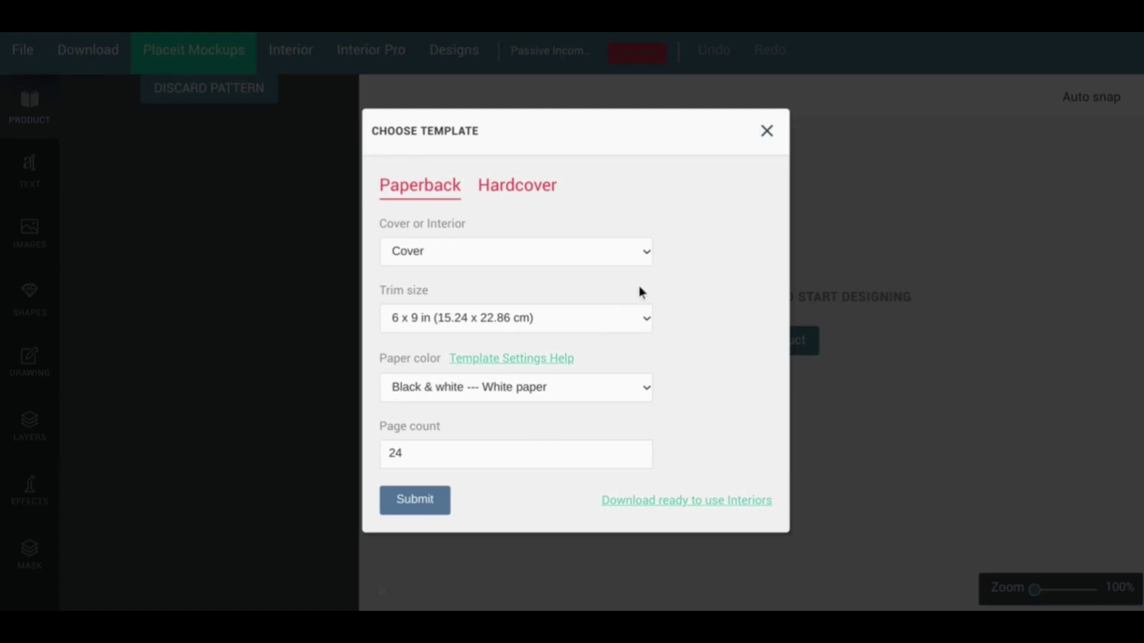
# - Keep the template as Cover and submit the 6 x 9 paperback settings to generate it
pyautogui.click(649, 258)
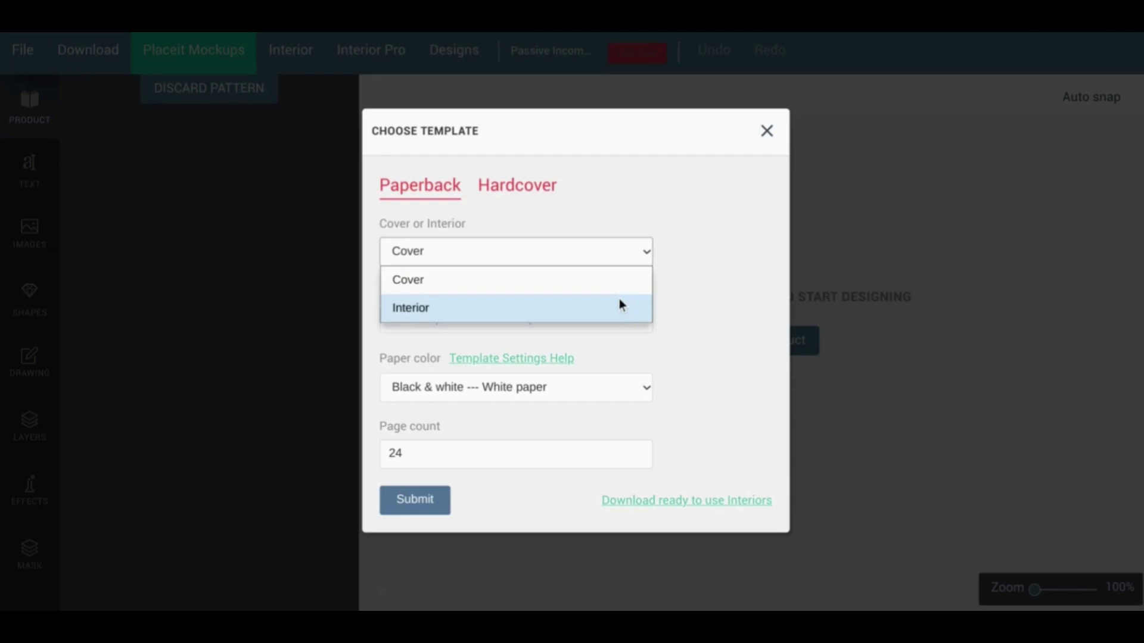
pyautogui.click(616, 277)
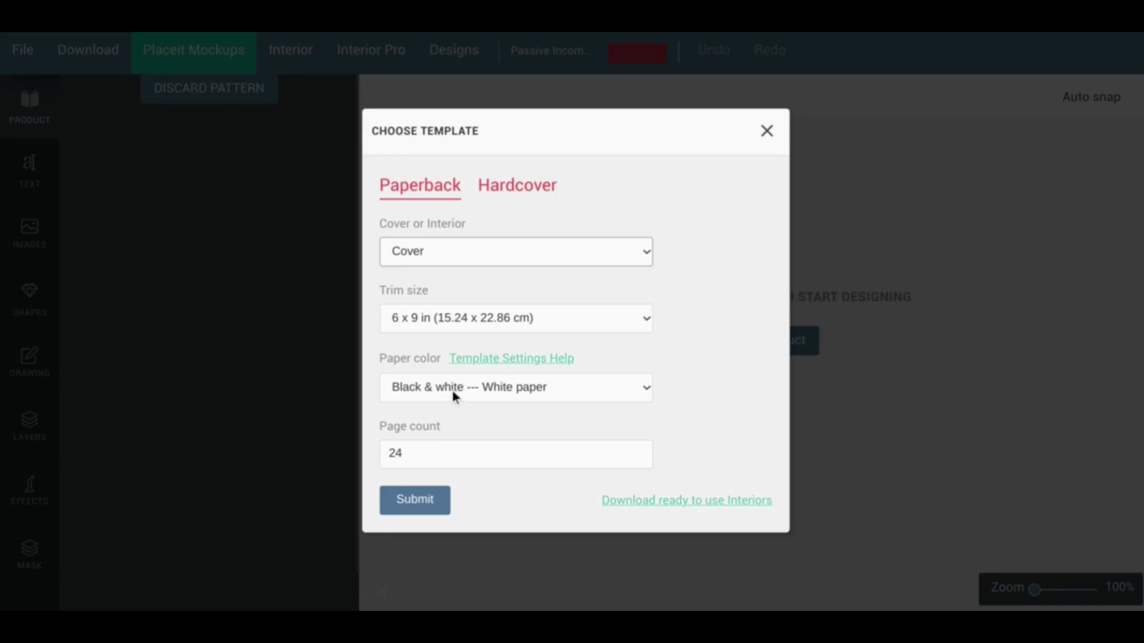
pyautogui.click(417, 502)
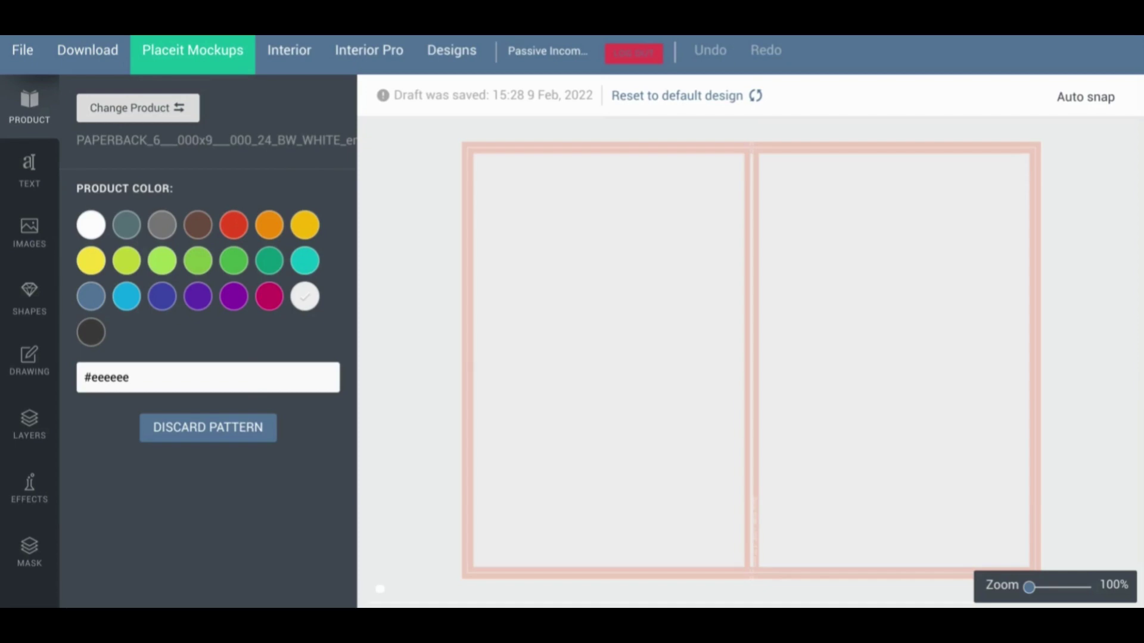
# - Fill the whole cover with the teal Product Color swatch and view its hex value
pyautogui.click(305, 261)
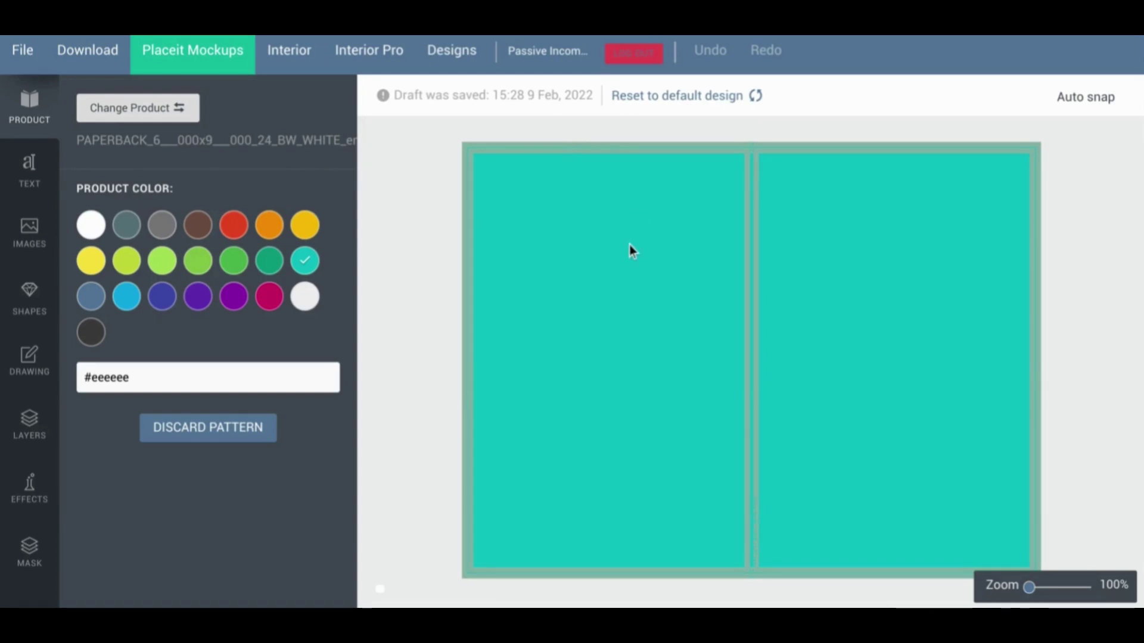
pyautogui.click(251, 375)
# - From the Shapes library under Effects, add a thick black bar to the cover centre
pyautogui.click(30, 487)
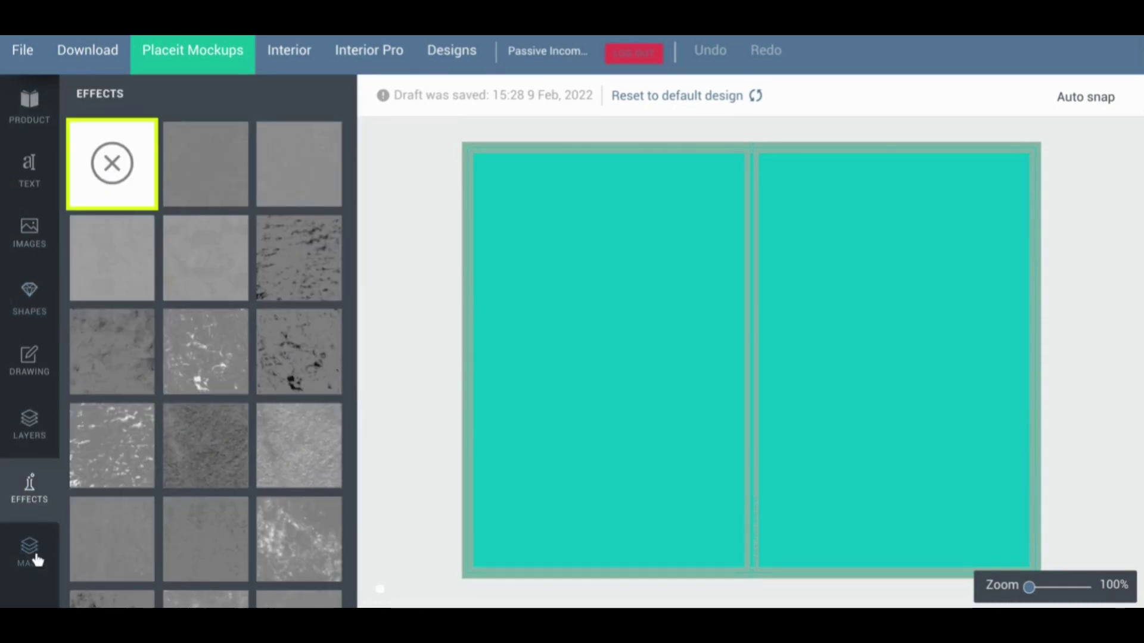
pyautogui.click(30, 298)
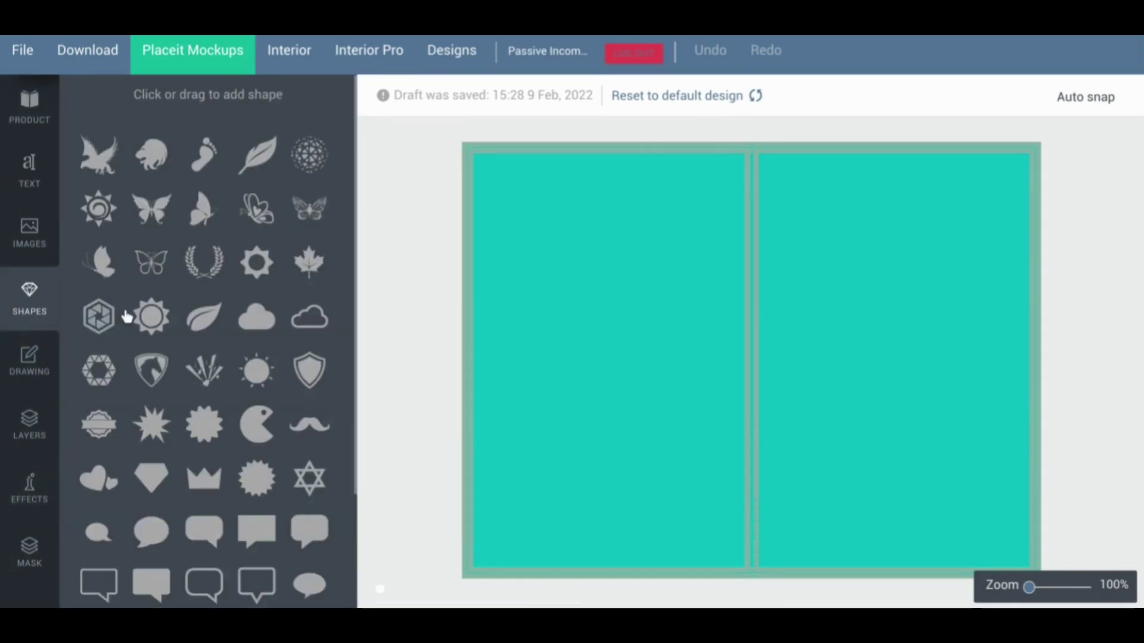
pyautogui.scroll(-2, 144, 318)
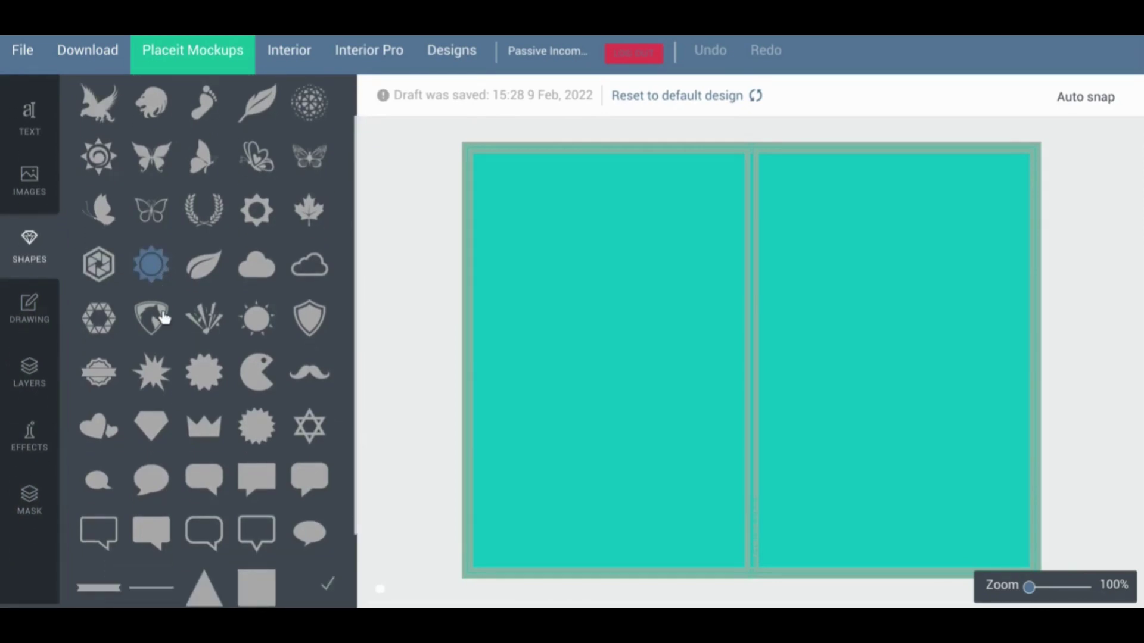
pyautogui.scroll(-2, 164, 318)
pyautogui.scroll(-2, 163, 317)
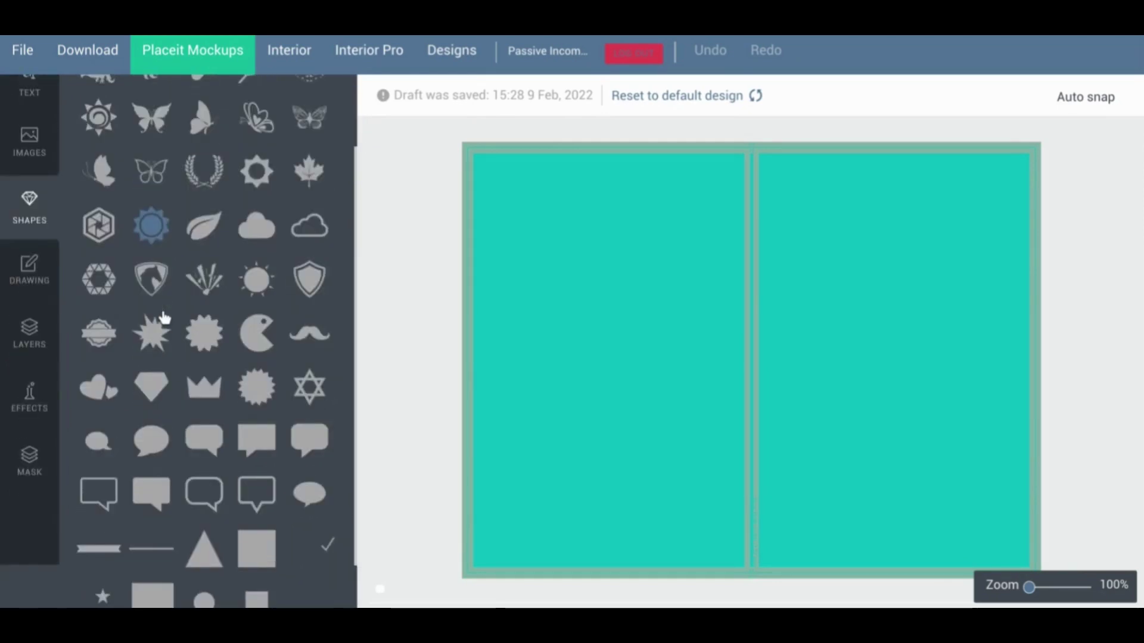
pyautogui.click(100, 549)
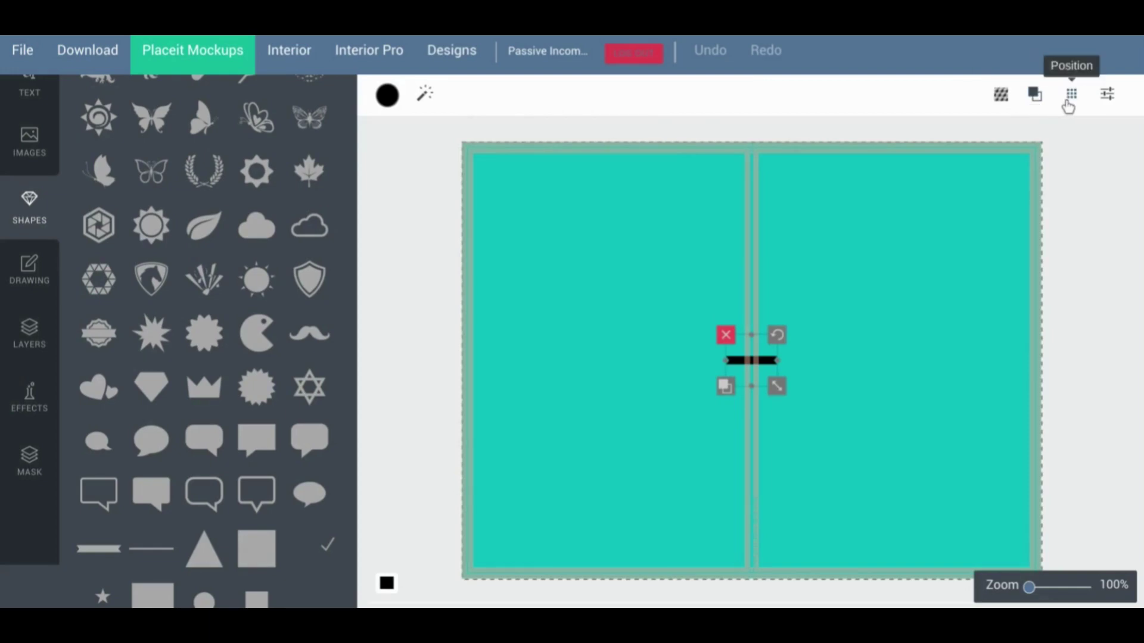
# - Apply Horizontal Bricks Repeat so the bar becomes horizontal stripes across the cover
pyautogui.click(1000, 94)
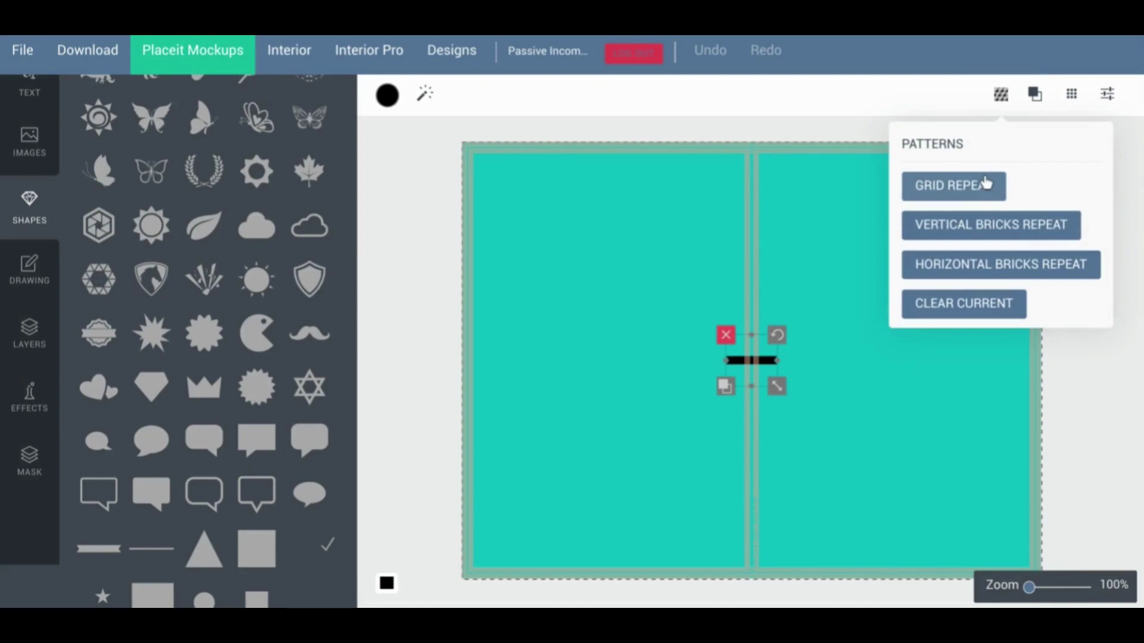
pyautogui.click(1009, 269)
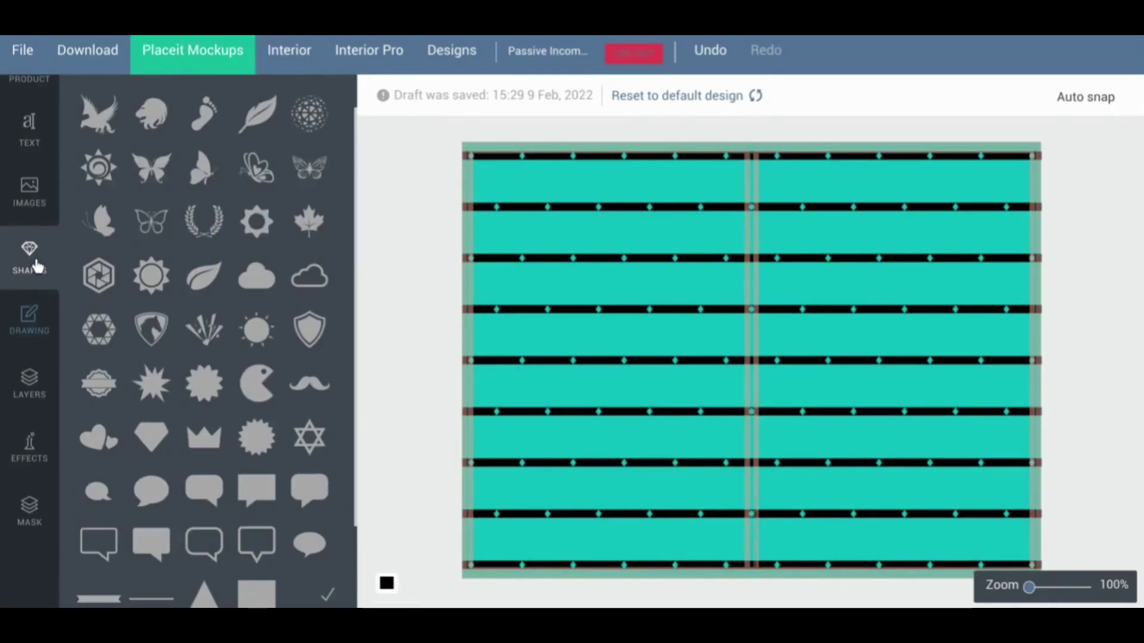
pyautogui.scroll(-1, 37, 266)
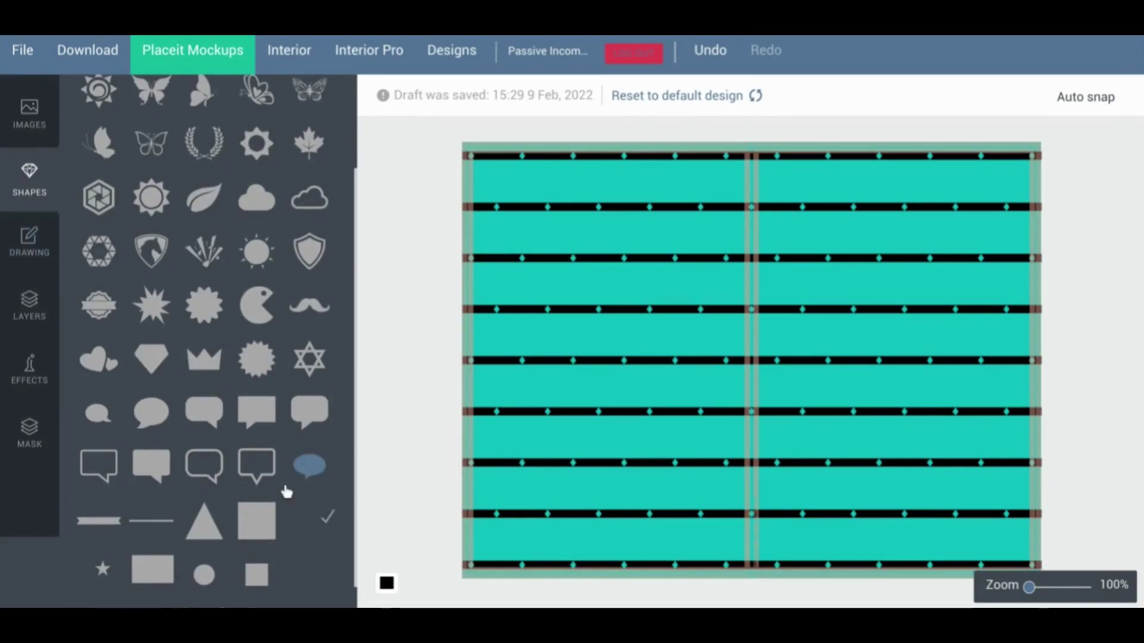
# - Add a black square, stretch it into a wide bar and place it on the upper front cover
pyautogui.click(268, 523)
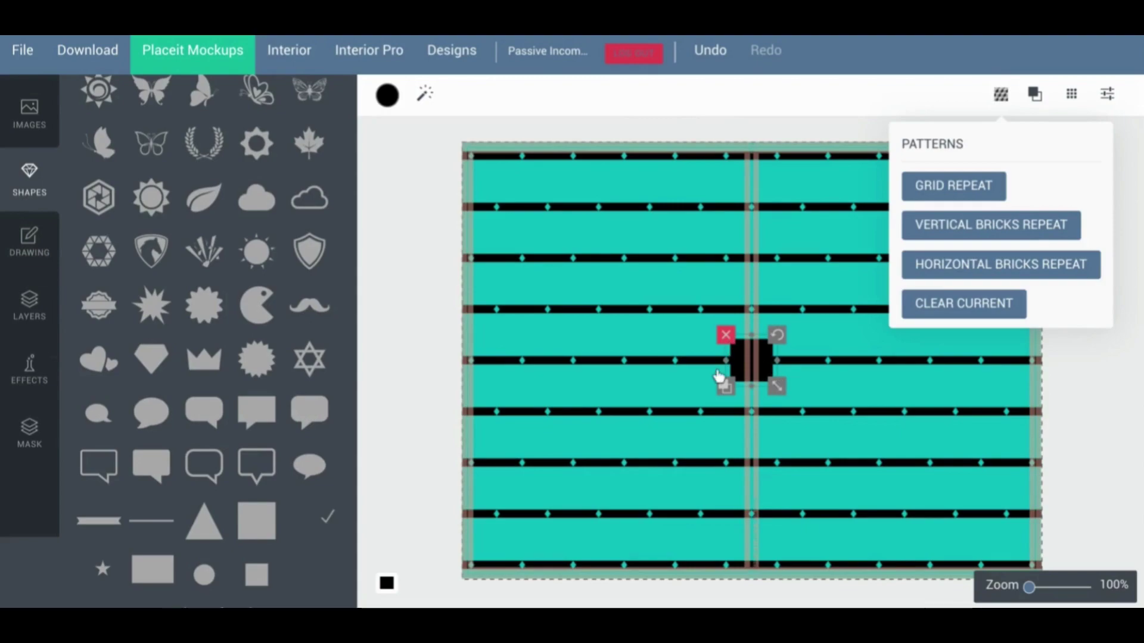
pyautogui.press('Delete')
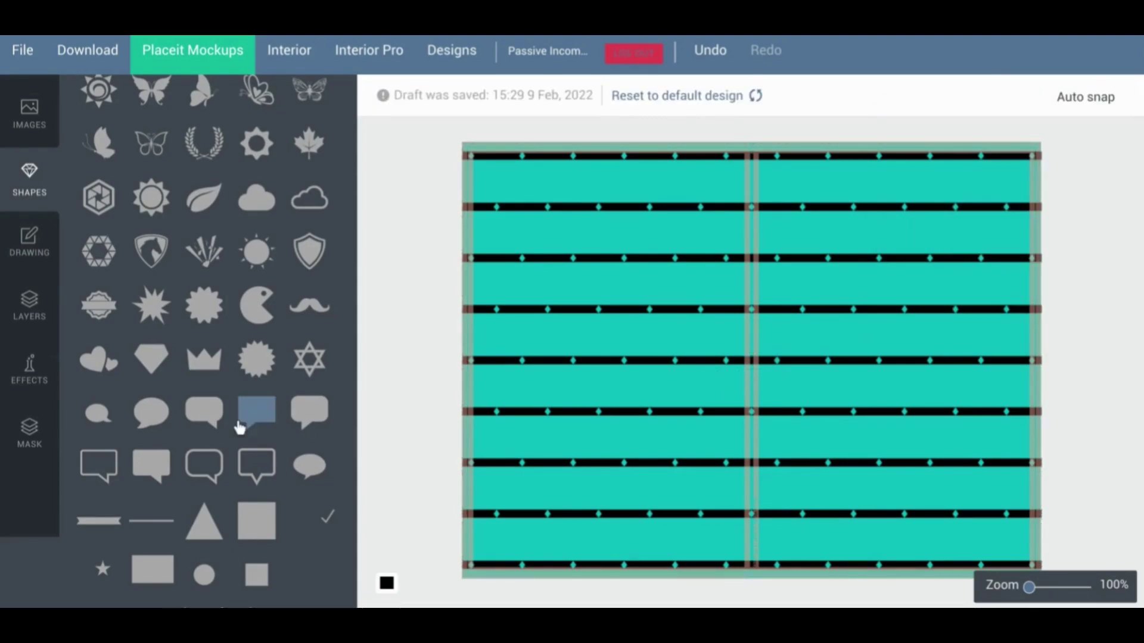
pyautogui.scroll(-1, 240, 430)
pyautogui.click(152, 543)
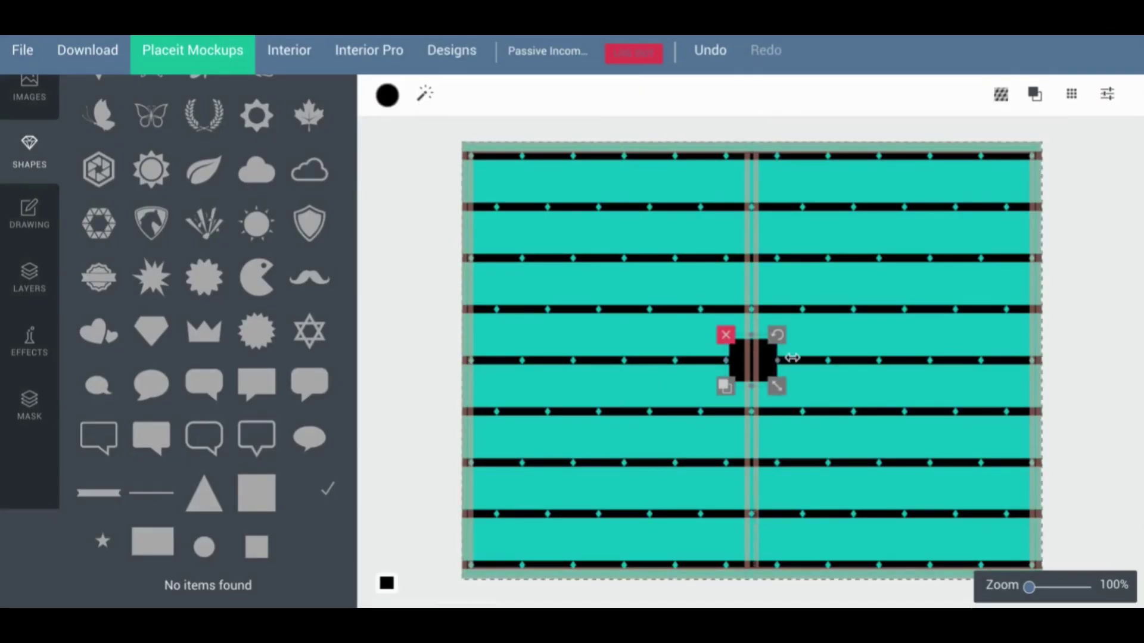
pyautogui.moveTo(778, 357)
pyautogui.mouseDown()
pyautogui.moveTo(901, 346)
pyautogui.moveTo(858, 349)
pyautogui.moveTo(957, 258)
pyautogui.mouseUp()
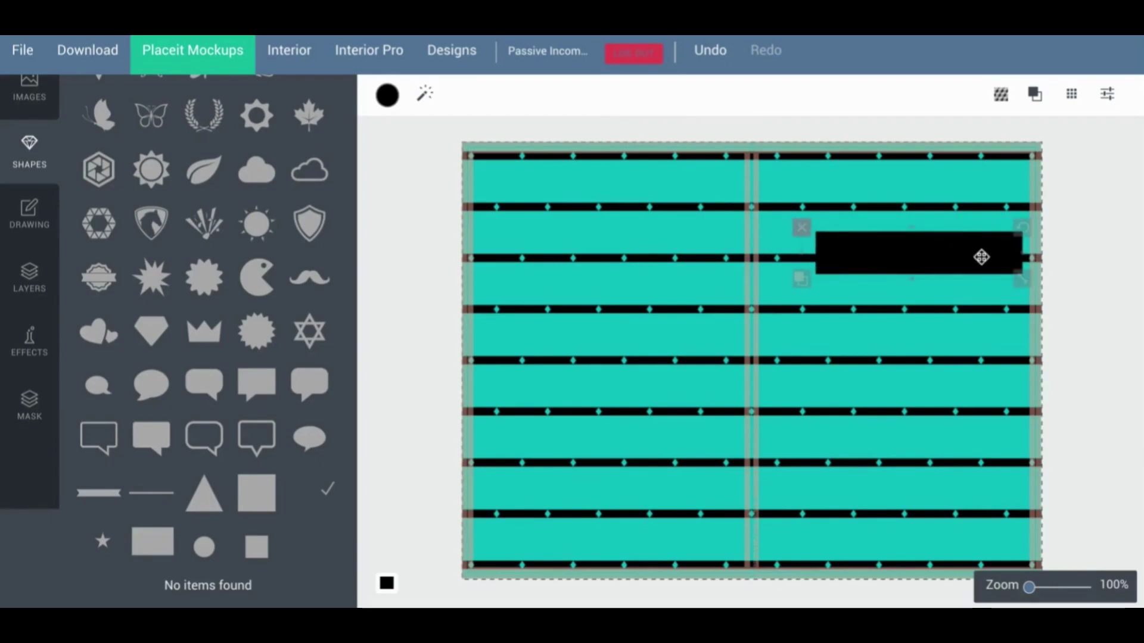
pyautogui.moveTo(958, 258)
pyautogui.mouseDown()
pyautogui.moveTo(983, 258)
pyautogui.moveTo(956, 261)
pyautogui.mouseUp()
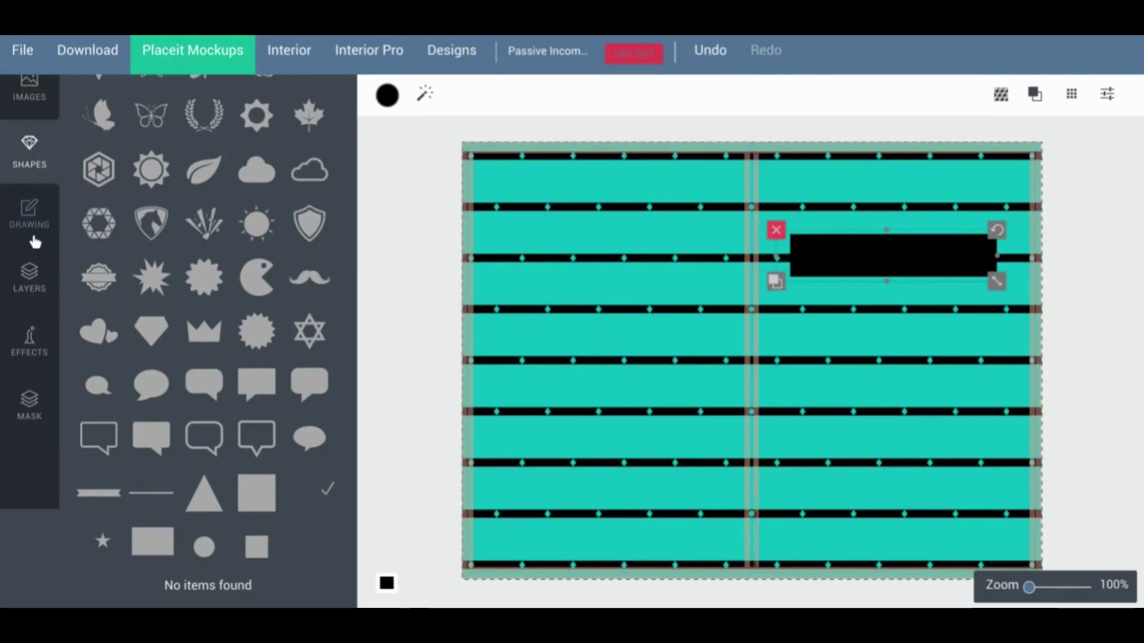
pyautogui.scroll(3, 27, 241)
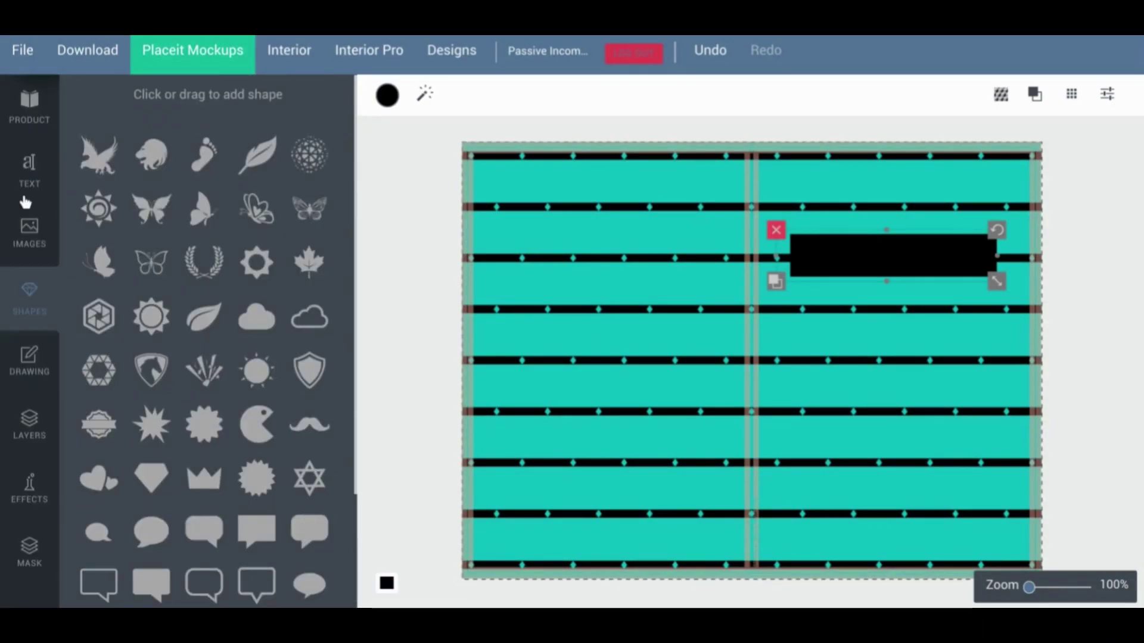
# - Add a new text element and move it onto the black rectangle
pyautogui.click(30, 130)
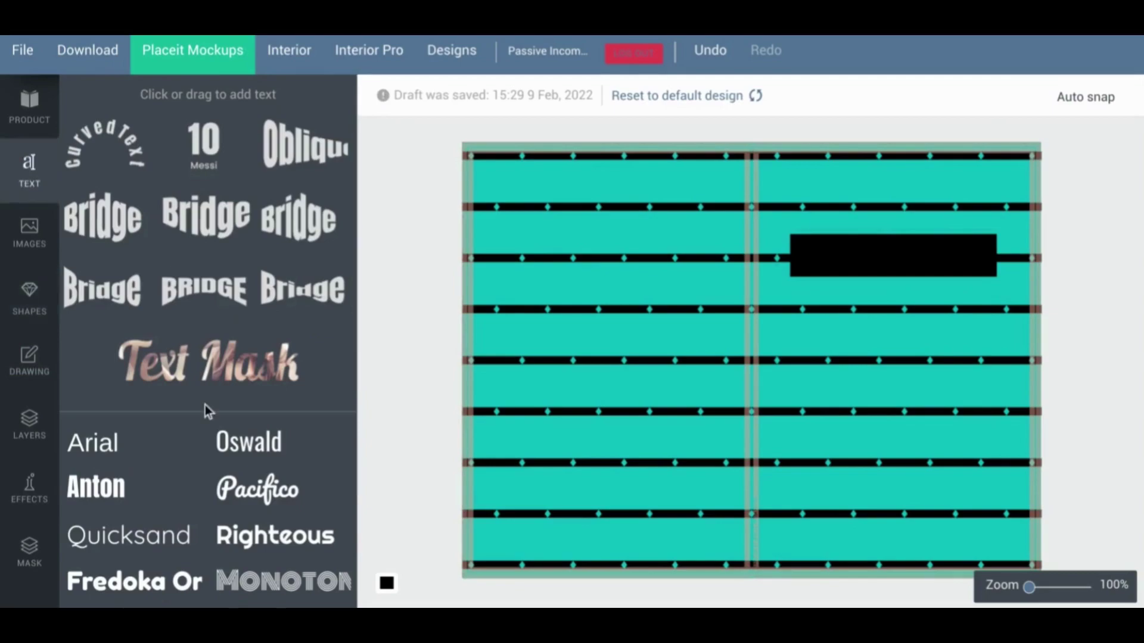
pyautogui.scroll(-2, 205, 405)
pyautogui.scroll(-3, 237, 249)
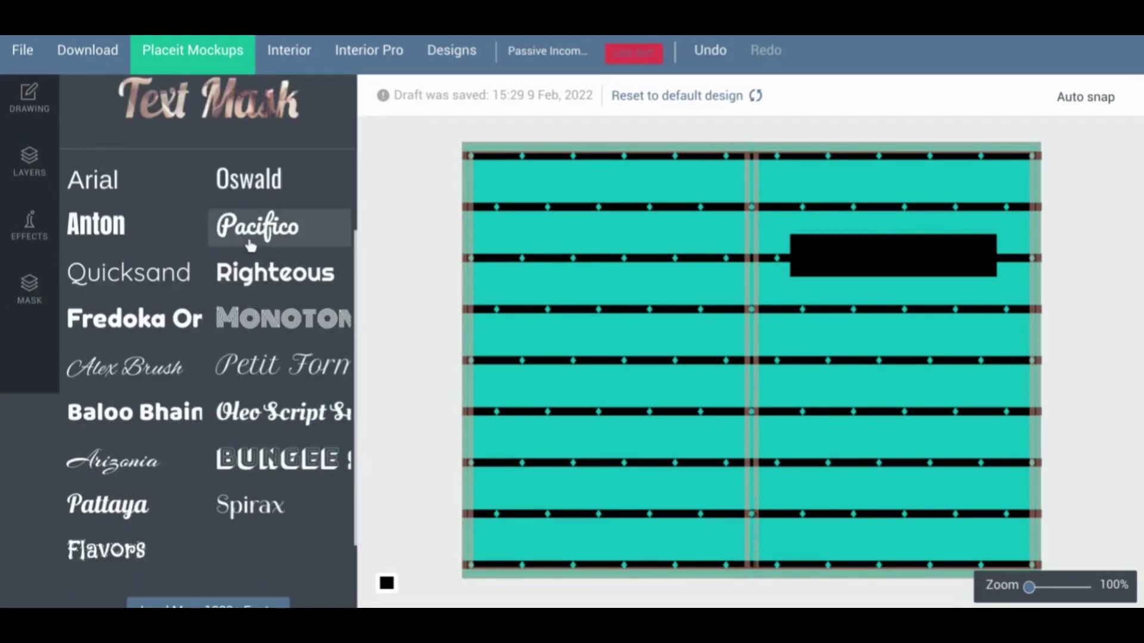
pyautogui.click(93, 179)
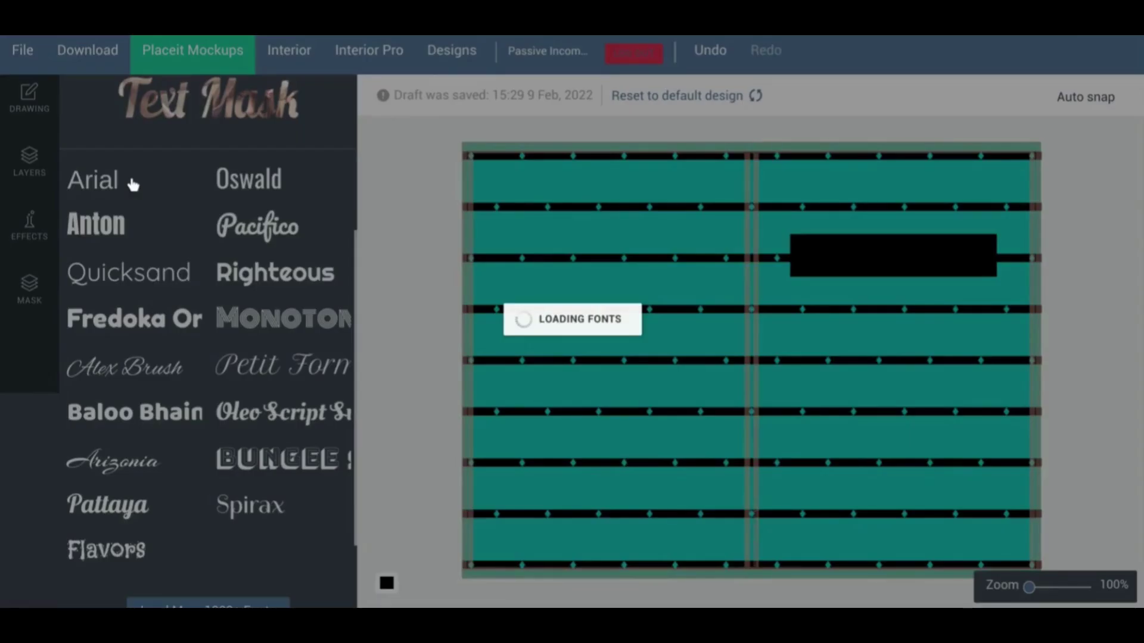
pyautogui.doubleClick(762, 362)
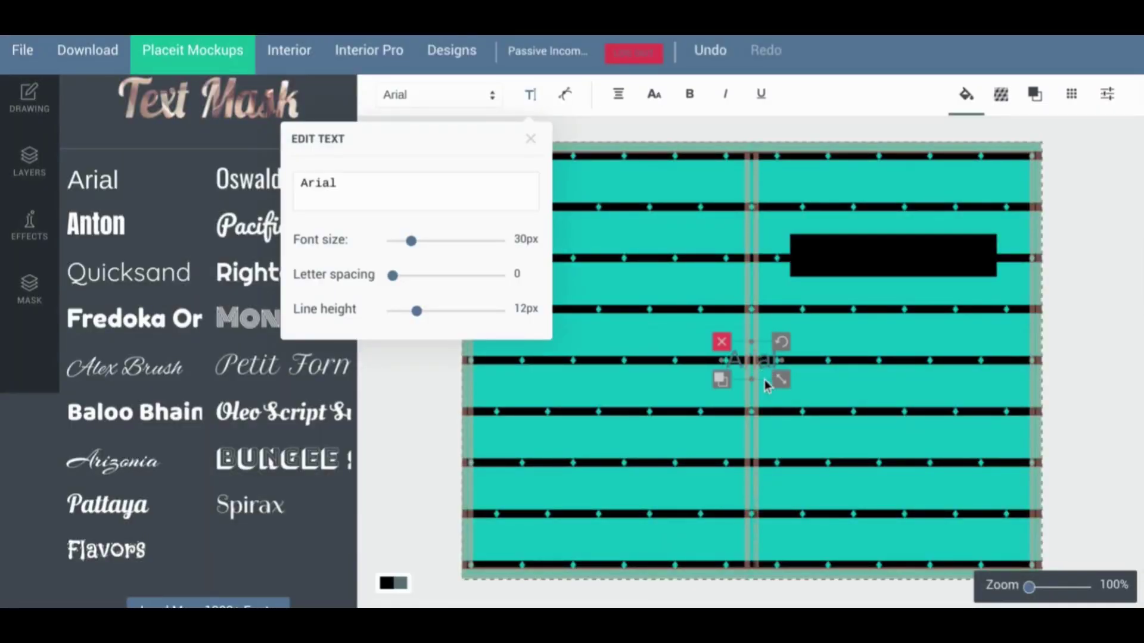
pyautogui.moveTo(751, 361); pyautogui.dragTo(909, 251)
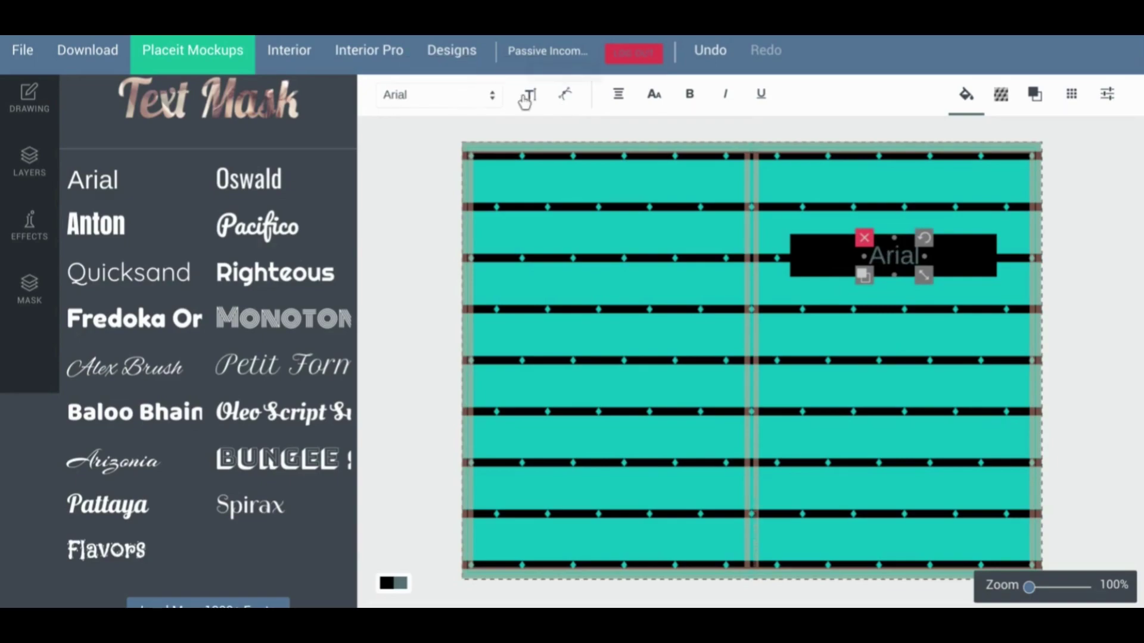
# - Set the font to Quicksand and select the placeholder word to replace it with Notebook
pyautogui.click(492, 95)
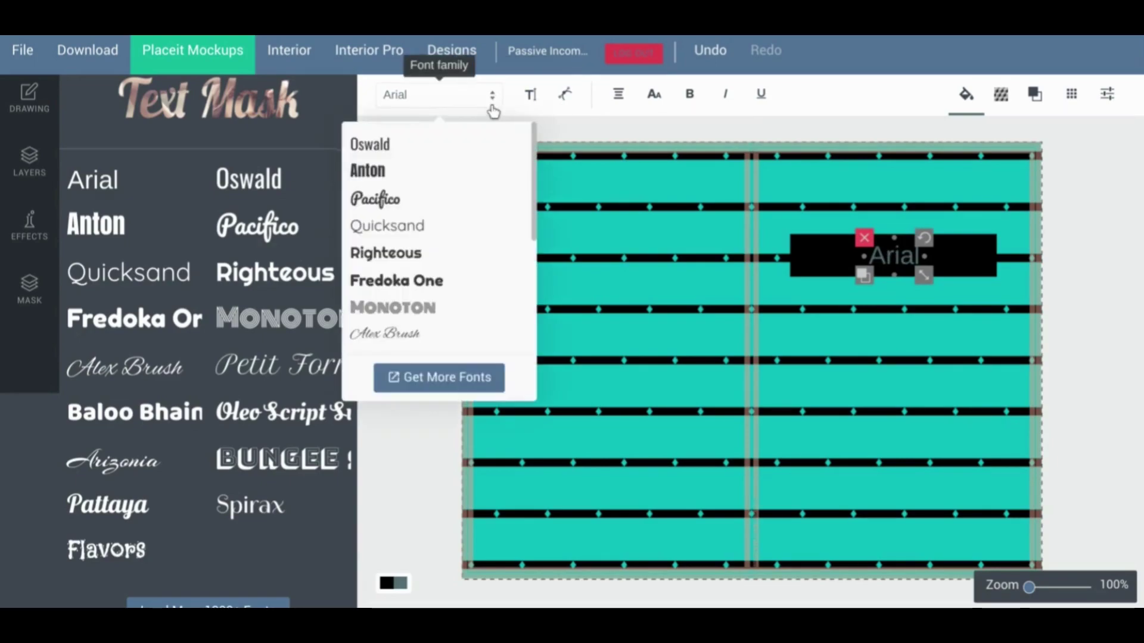
pyautogui.click(411, 225)
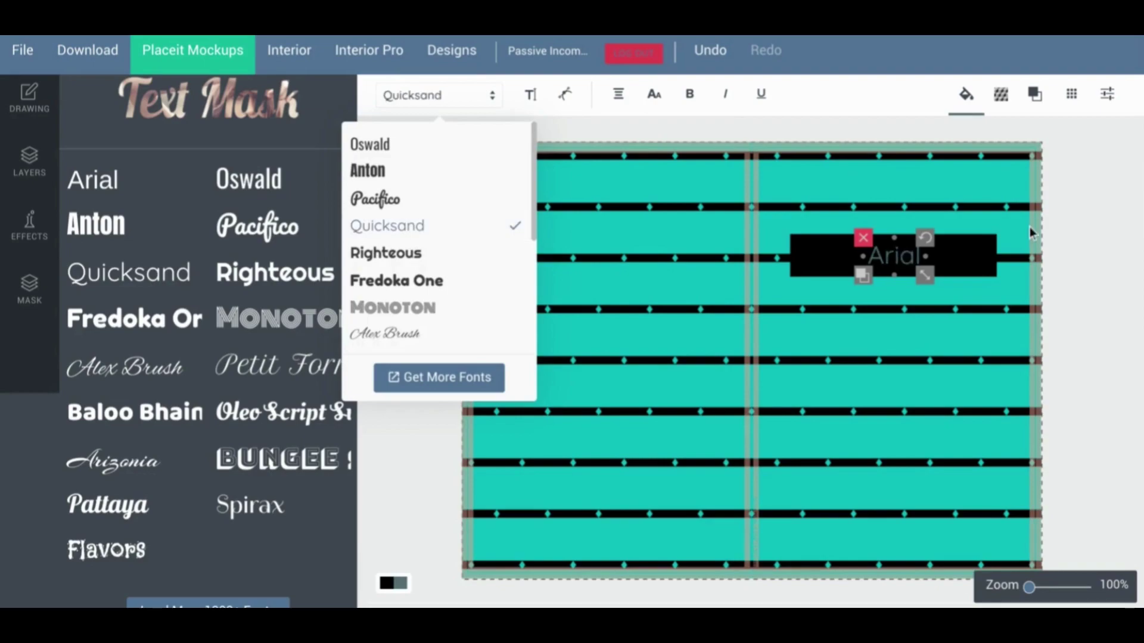
pyautogui.click(903, 260)
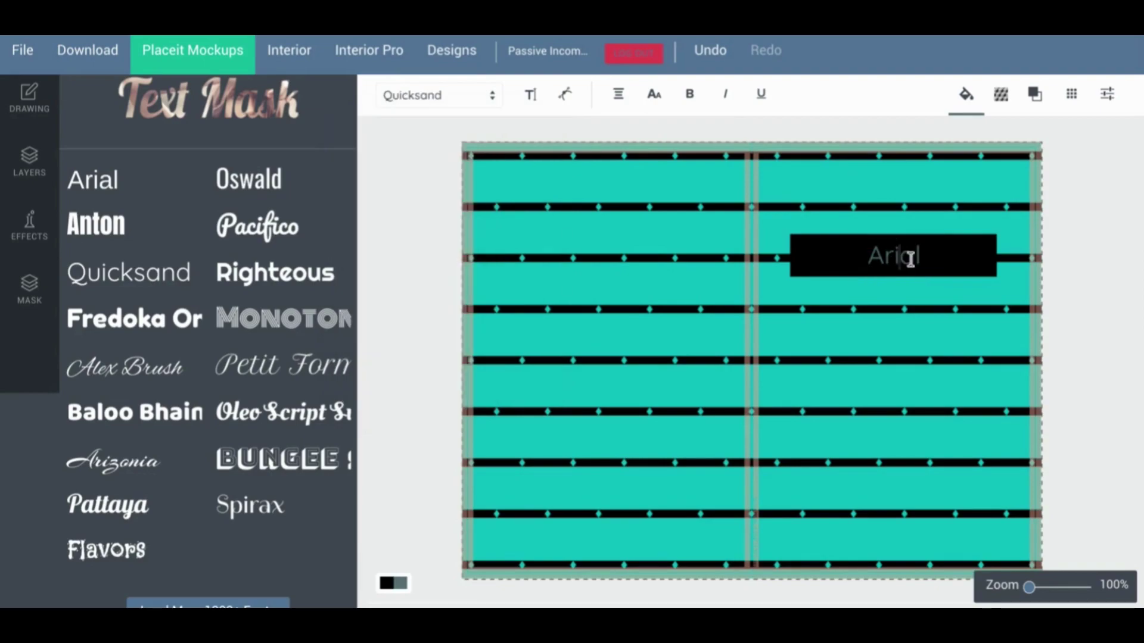
pyautogui.doubleClick(900, 256)
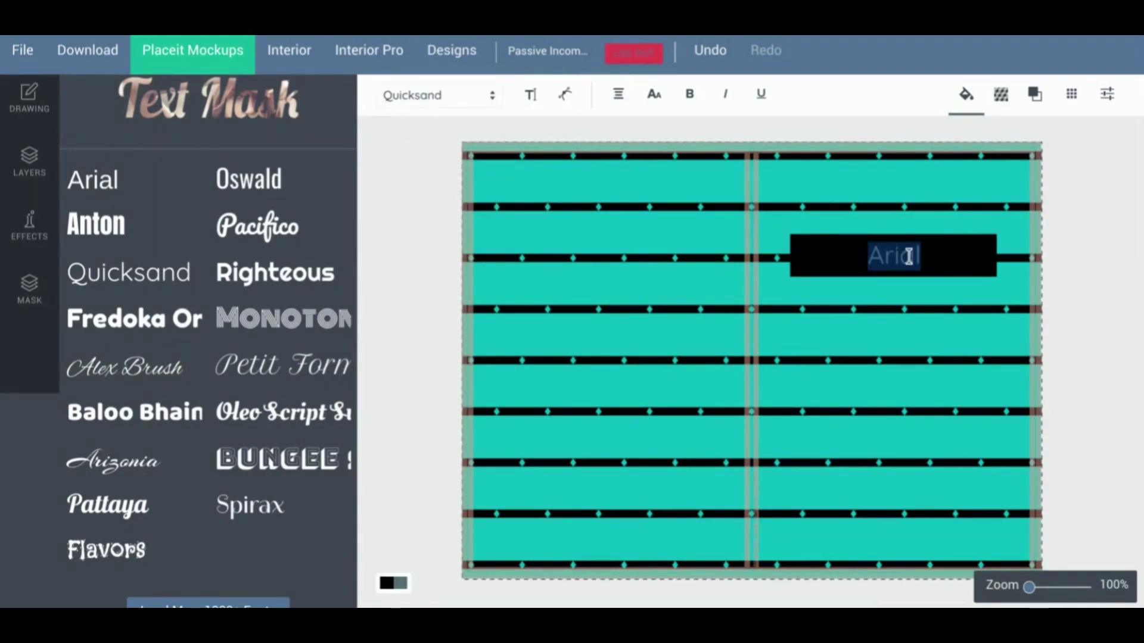
pyautogui.write('Notebook')
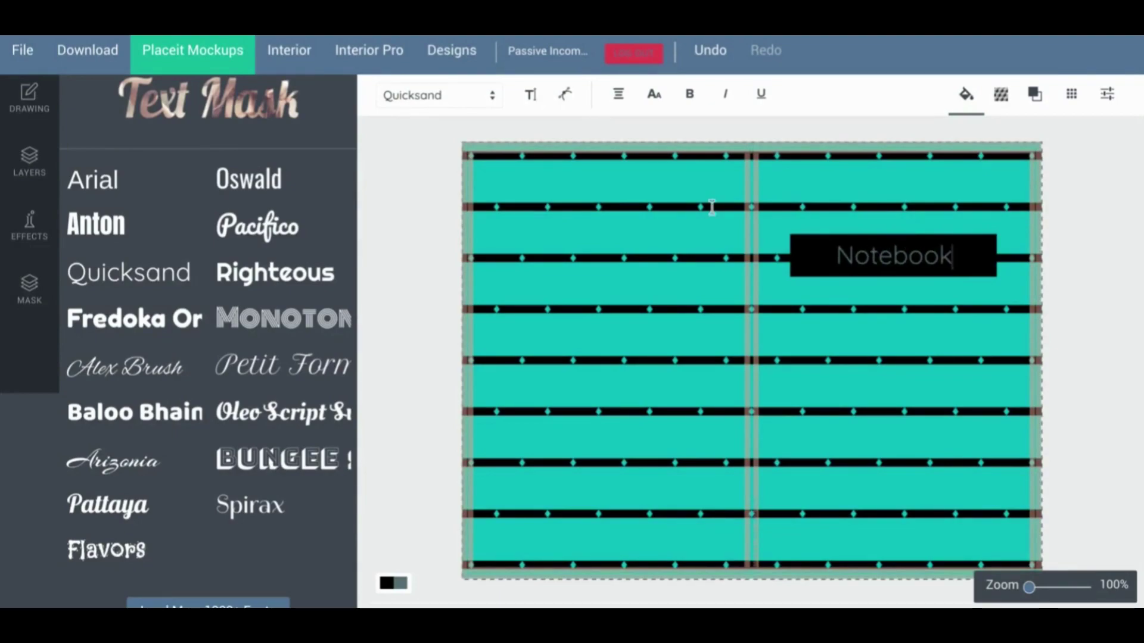
pyautogui.hotkey('ctrl', 'a')
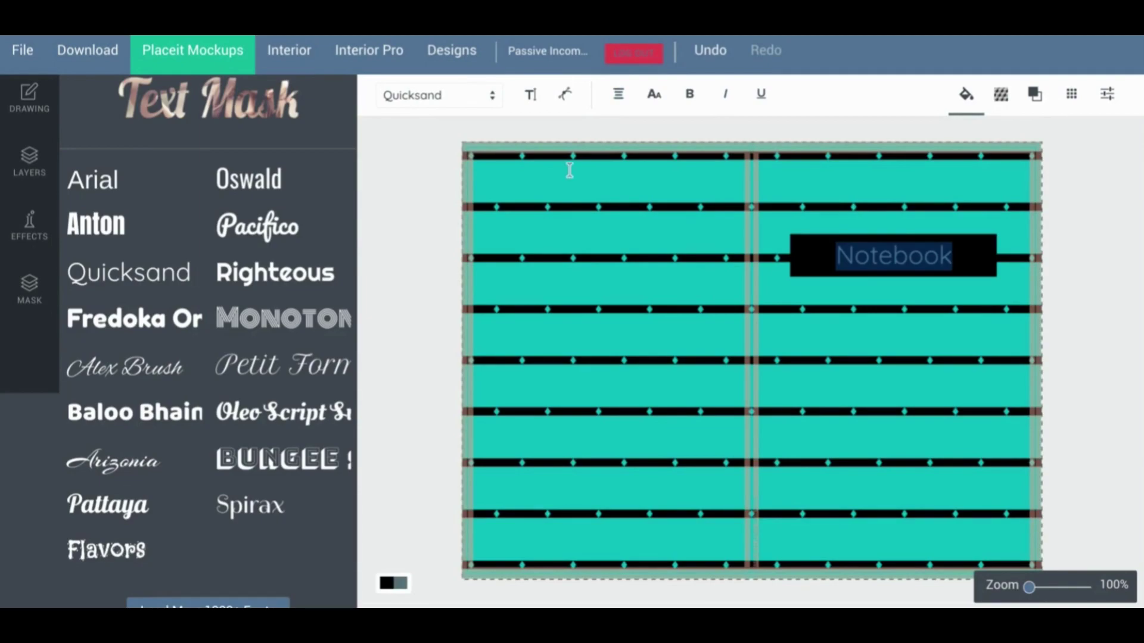
# - Colour the Notebook label light grey (#eeeeee) and download the finished cover
pyautogui.click(966, 95)
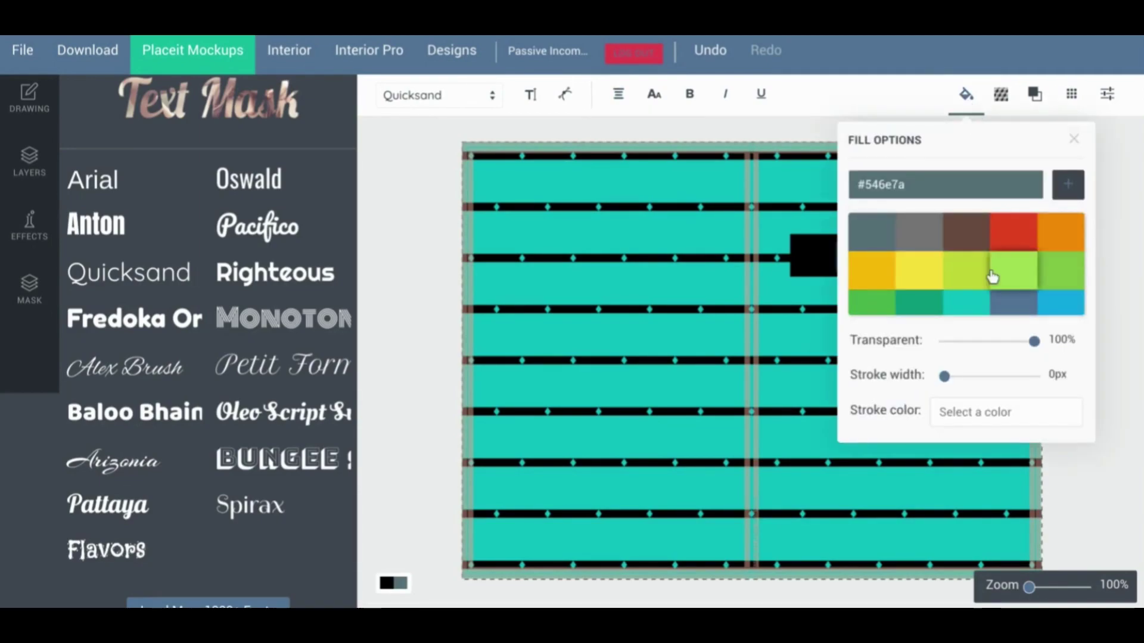
pyautogui.scroll(-2, 990, 272)
pyautogui.click(1059, 259)
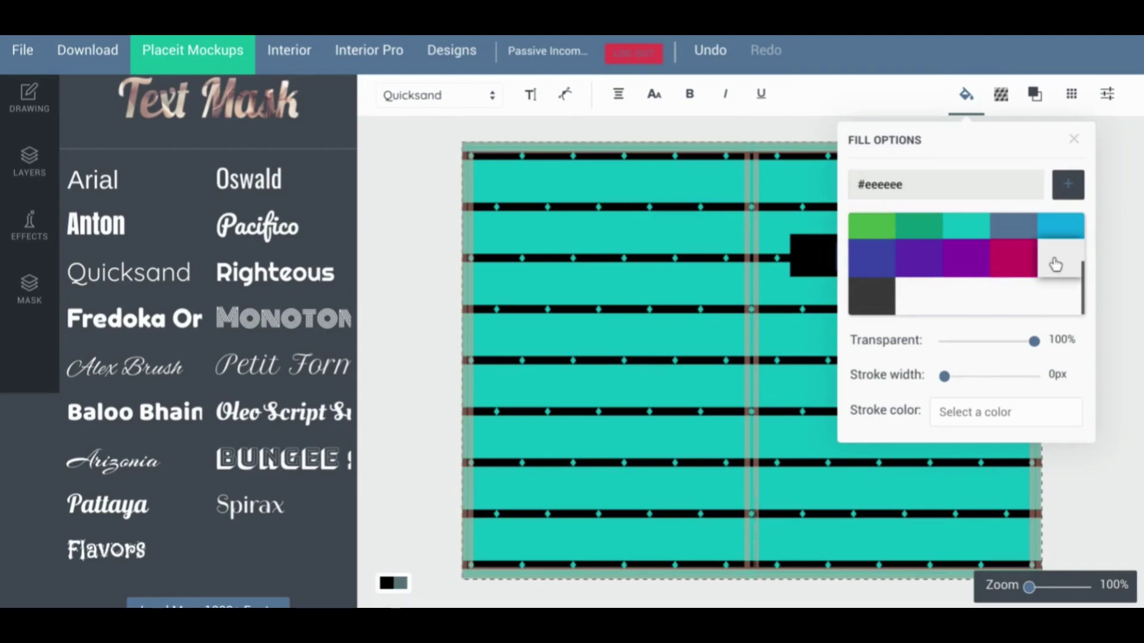
pyautogui.click(1079, 264)
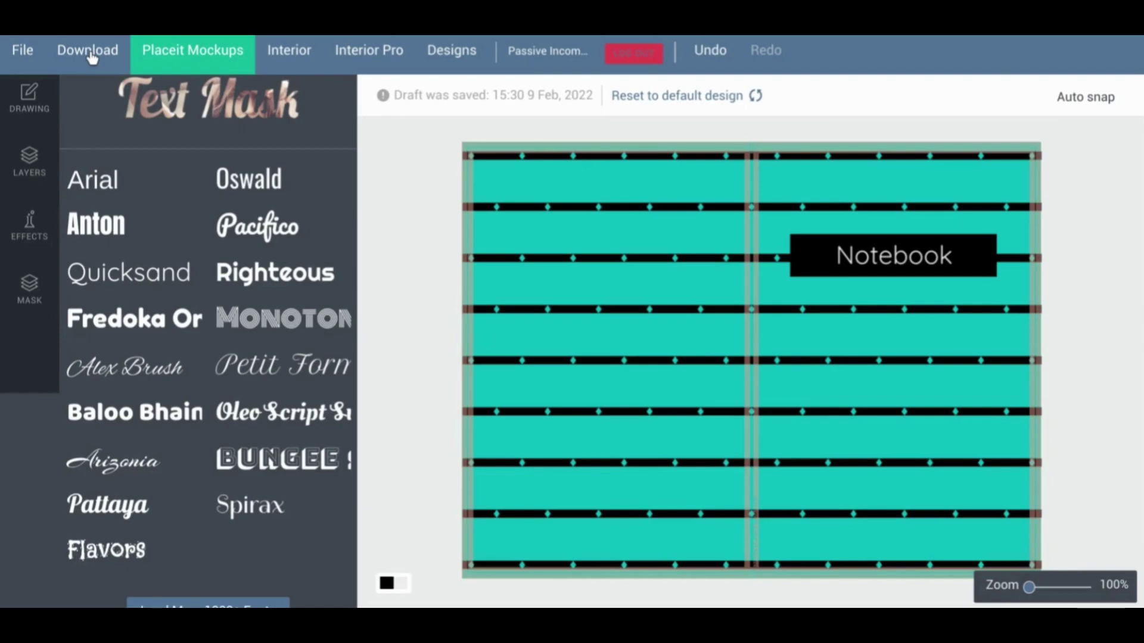
pyautogui.click(88, 50)
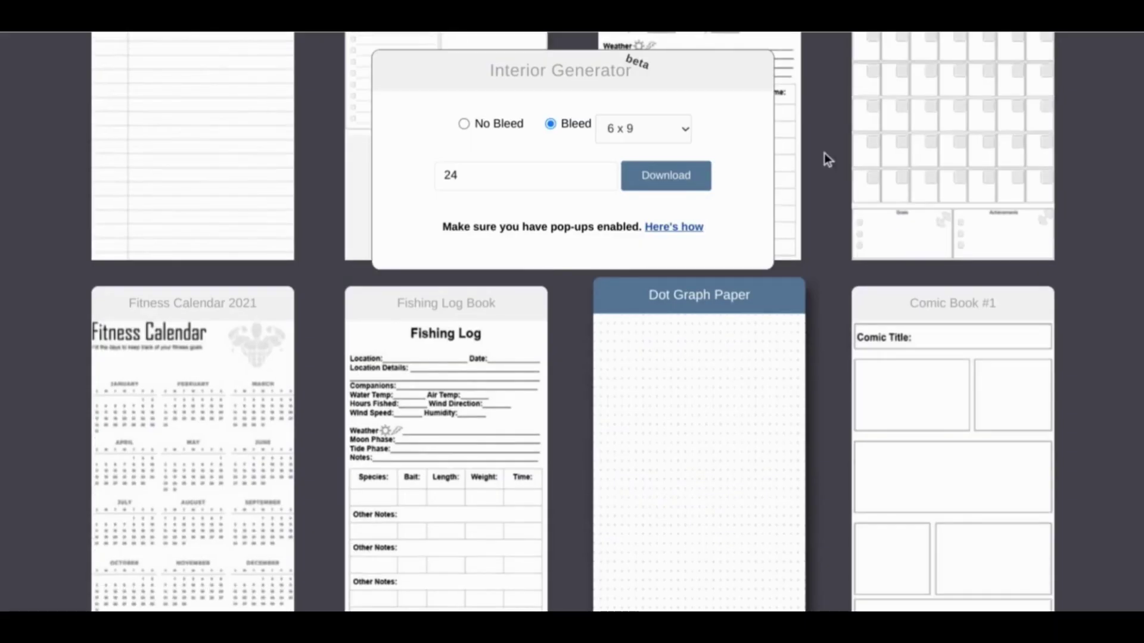
pyautogui.scroll(-3, 824, 154)
pyautogui.scroll(-2, 824, 154)
pyautogui.scroll(-3, 824, 154)
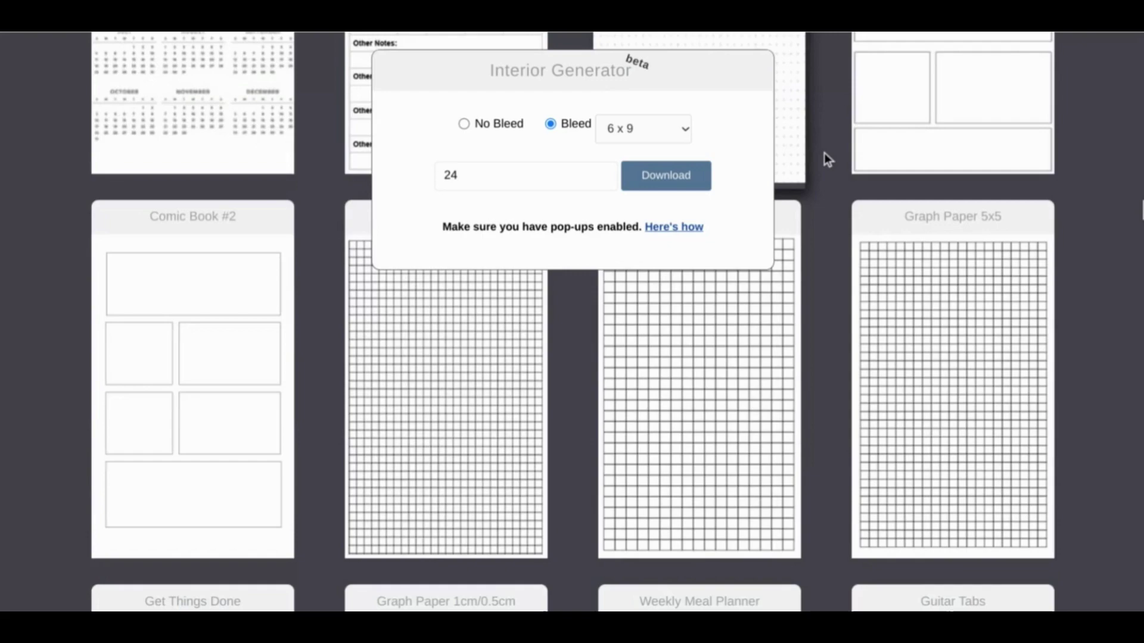
pyautogui.scroll(-2, 824, 154)
pyautogui.scroll(-3, 824, 152)
pyautogui.scroll(-2, 824, 153)
pyautogui.scroll(-3, 824, 153)
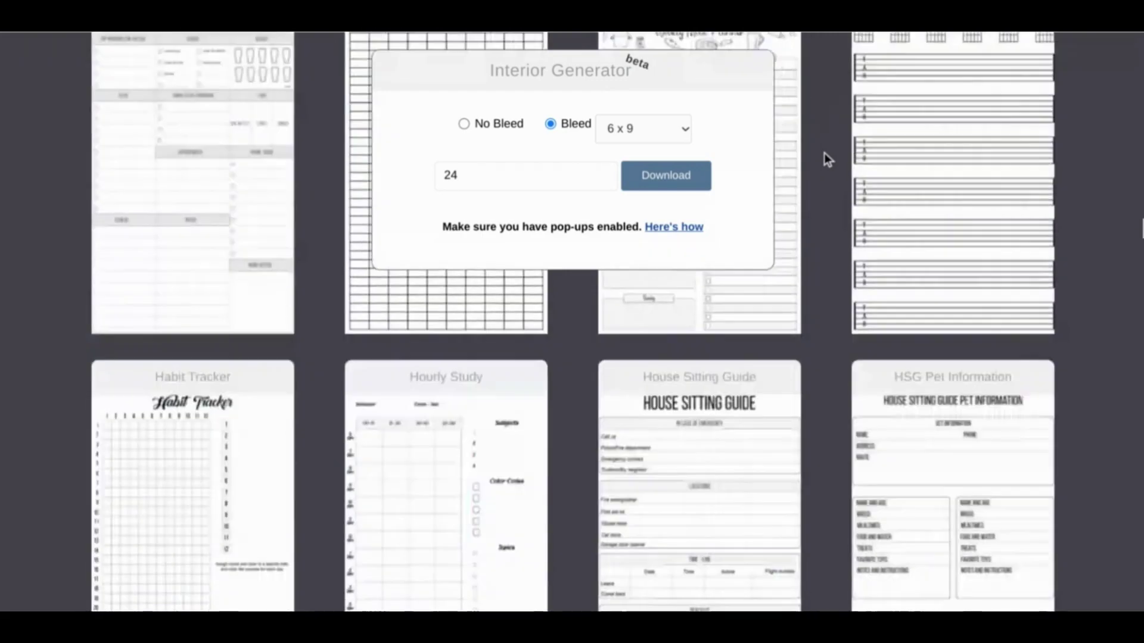
pyautogui.scroll(-2, 824, 153)
pyautogui.scroll(-3, 824, 153)
pyautogui.scroll(-2, 825, 152)
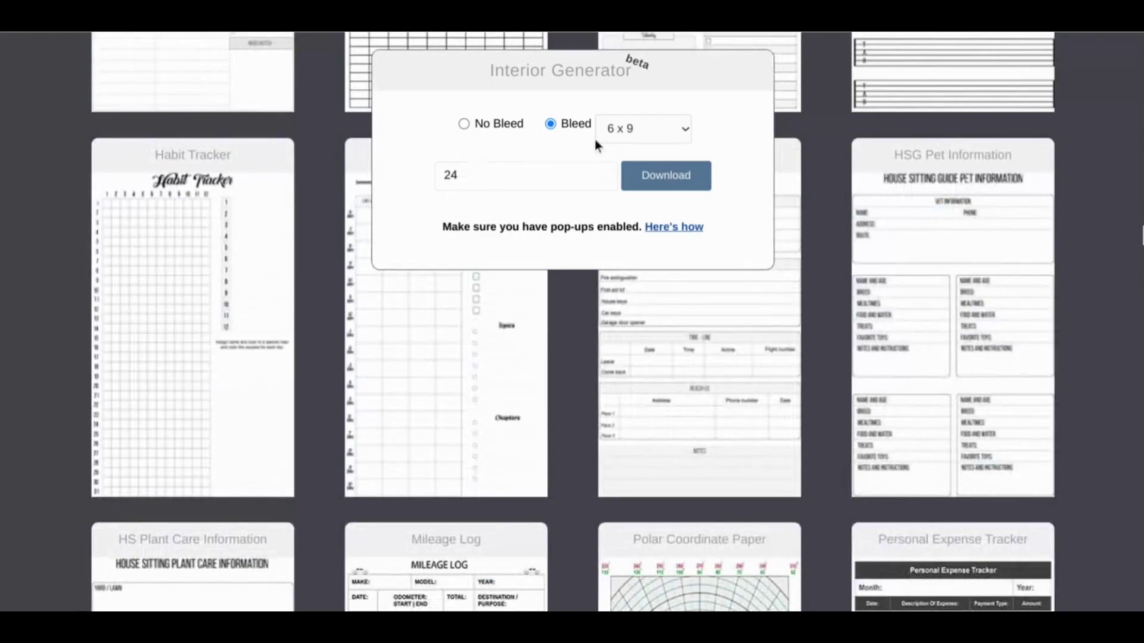
pyautogui.scroll(-3, 851, 143)
pyautogui.scroll(-3, 851, 143)
pyautogui.scroll(-3, 849, 143)
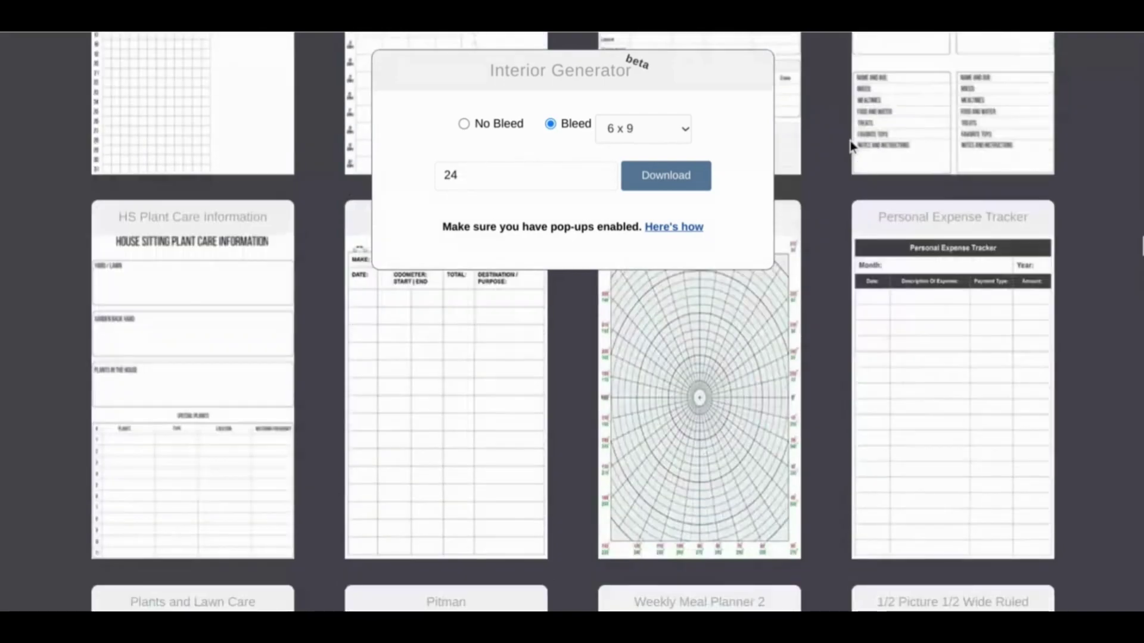
pyautogui.scroll(-2, 850, 144)
pyautogui.scroll(-3, 849, 143)
pyautogui.scroll(-2, 851, 143)
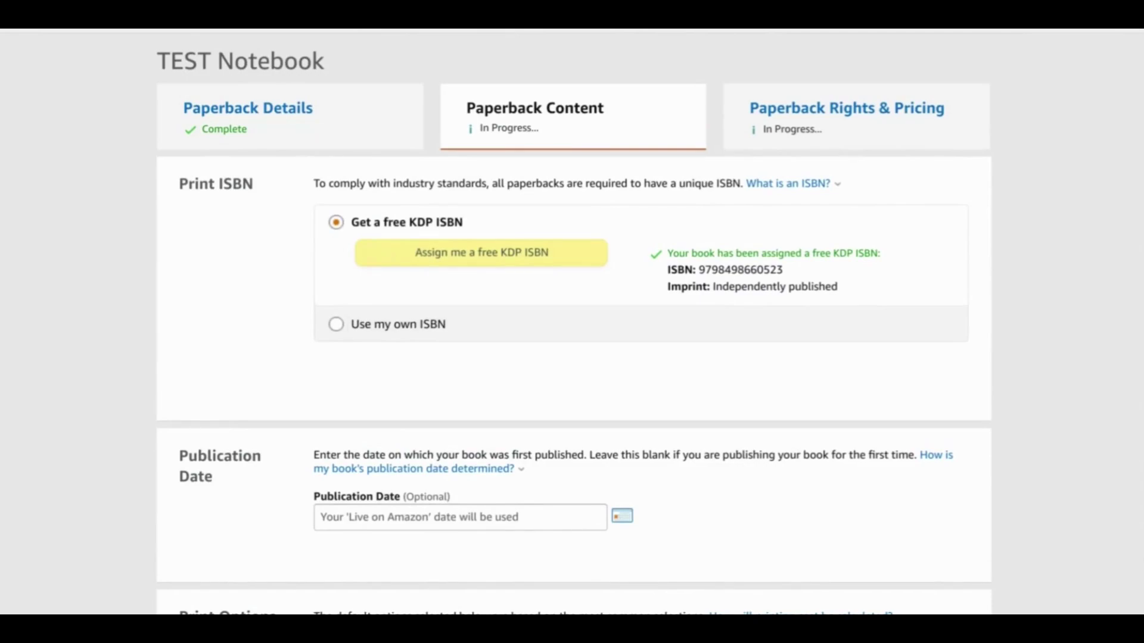
pyautogui.scroll(-3, 572, 358)
pyautogui.scroll(-3, 573, 358)
pyautogui.scroll(-4, 572, 357)
pyautogui.scroll(-3, 572, 358)
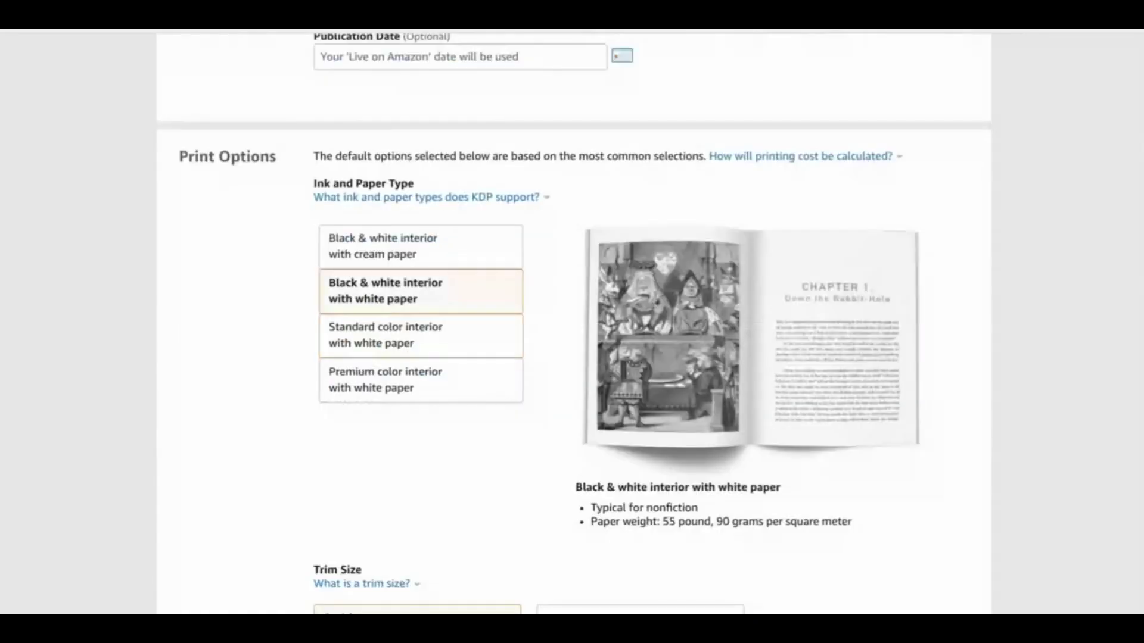
pyautogui.scroll(-2, 572, 358)
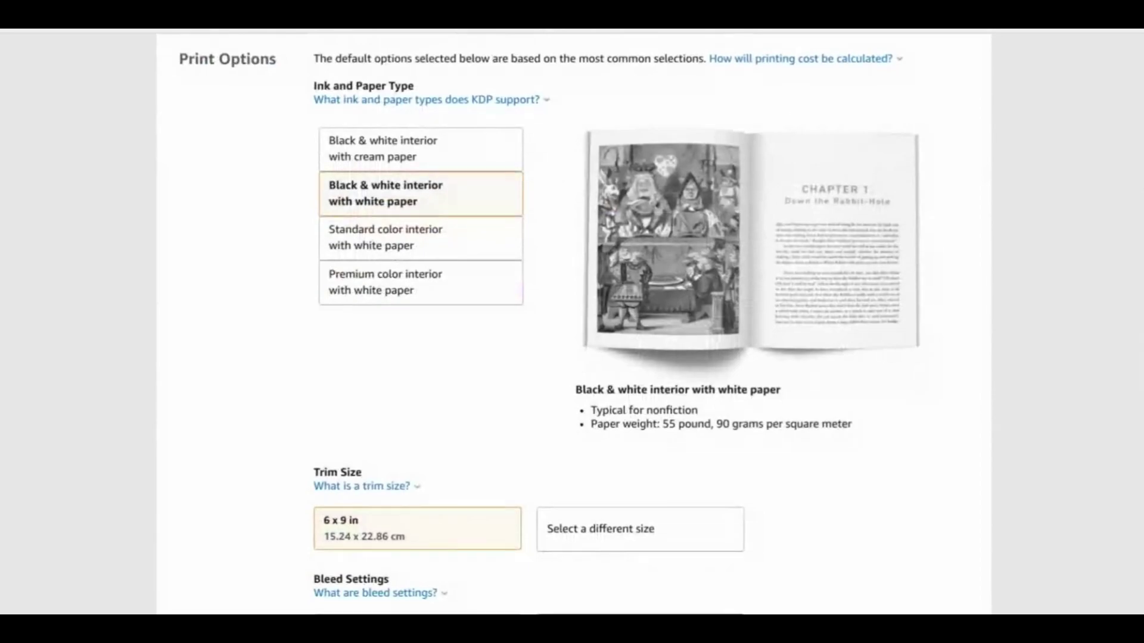
pyautogui.scroll(-1, 572, 358)
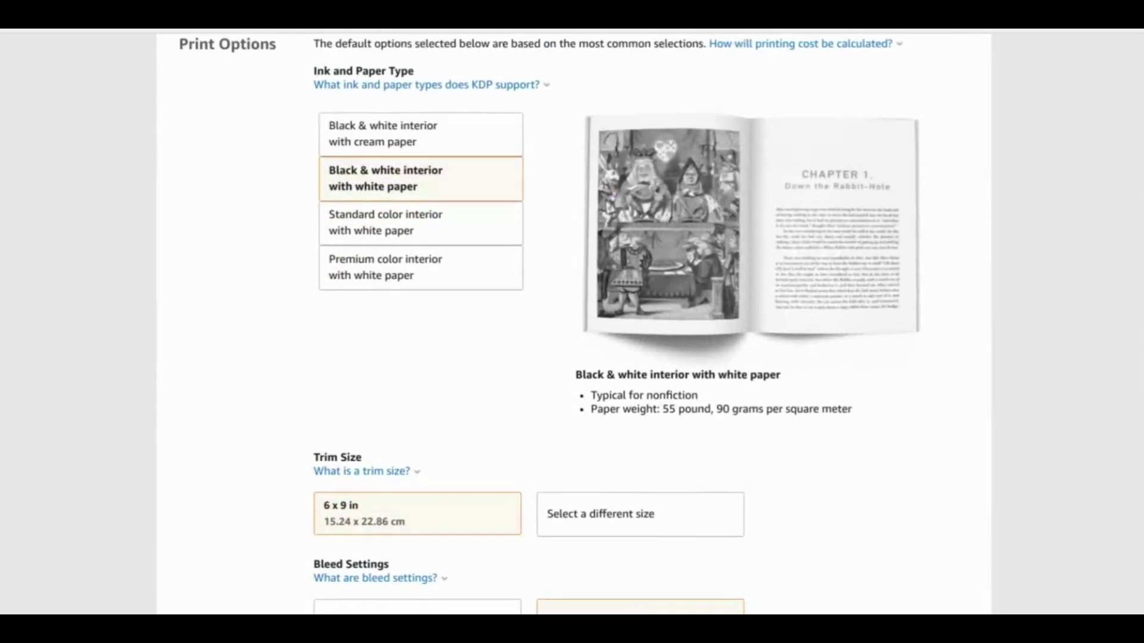
pyautogui.scroll(1, 573, 358)
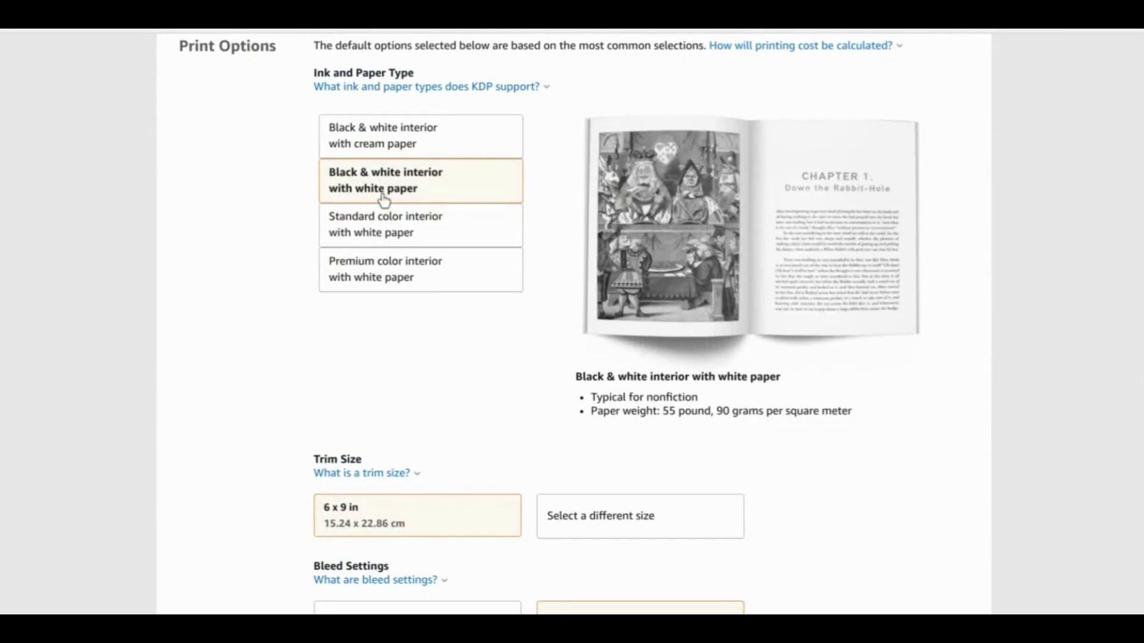
pyautogui.scroll(-3, 384, 200)
pyautogui.scroll(-2, 385, 200)
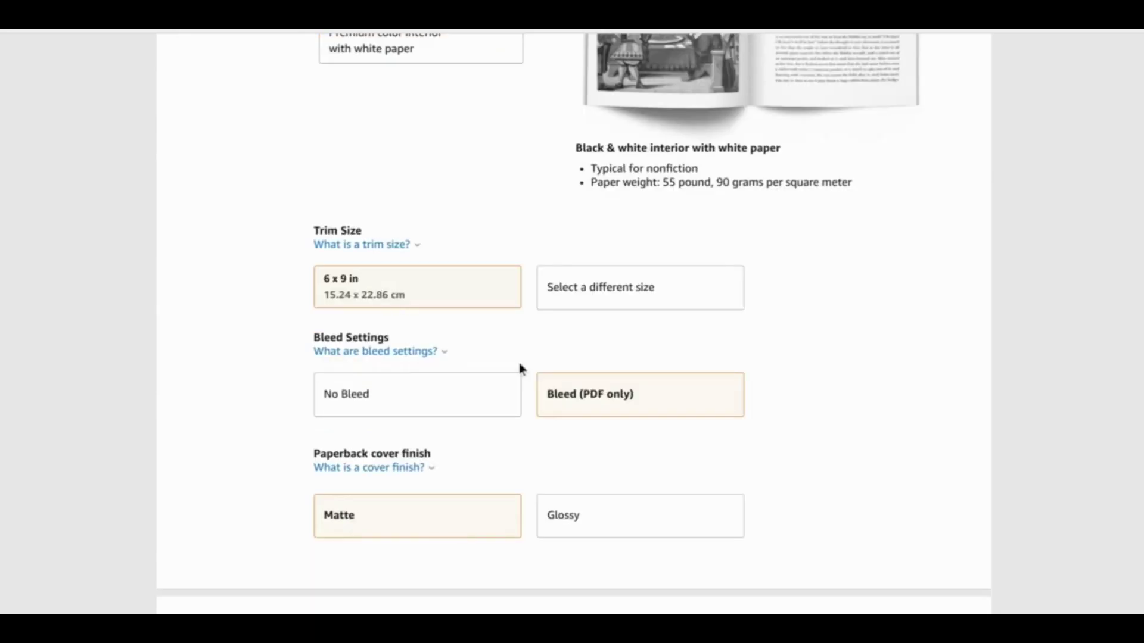
pyautogui.scroll(-2, 595, 415)
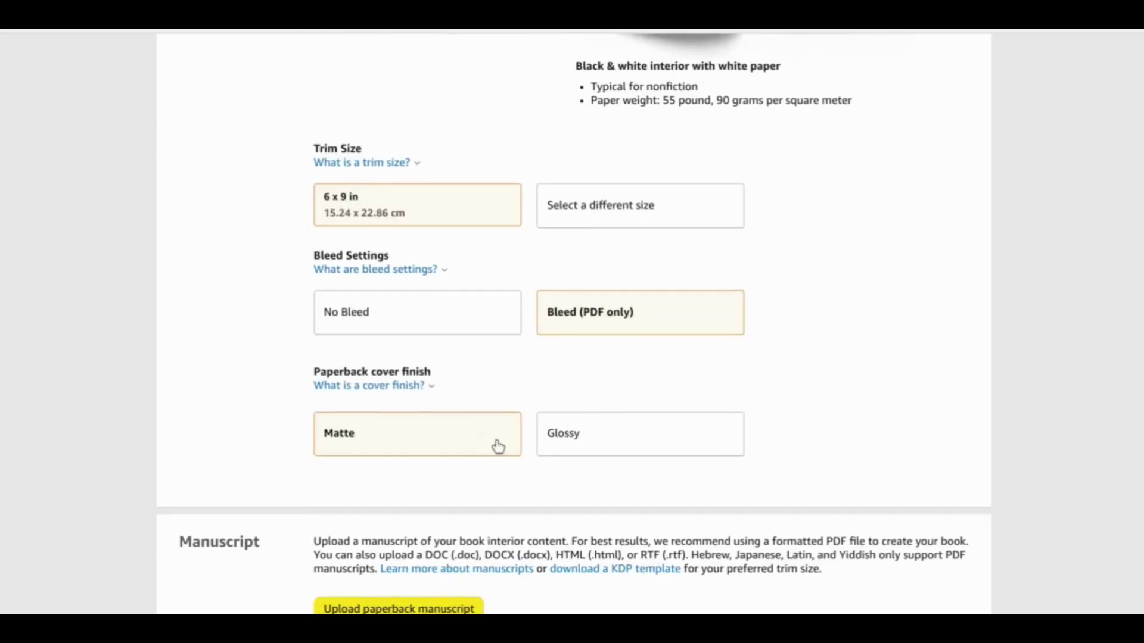
pyautogui.scroll(-1, 975, 377)
pyautogui.scroll(-3, 974, 377)
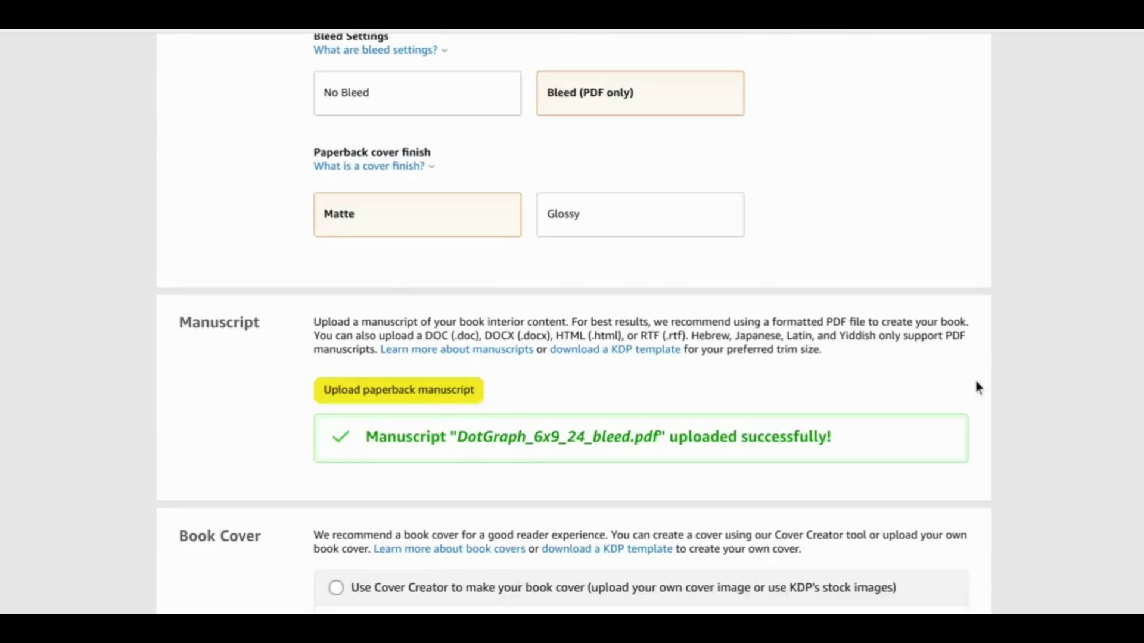
pyautogui.scroll(-3, 974, 377)
pyautogui.scroll(-1, 974, 377)
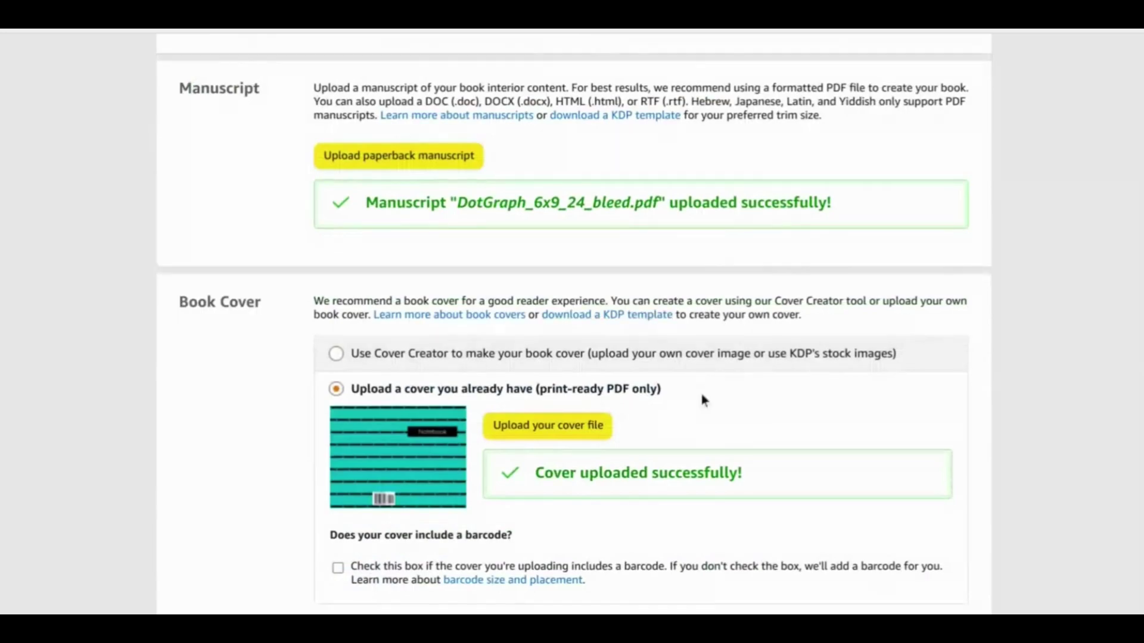
pyautogui.scroll(-3, 701, 394)
pyautogui.scroll(-1, 699, 393)
pyautogui.scroll(-1, 699, 392)
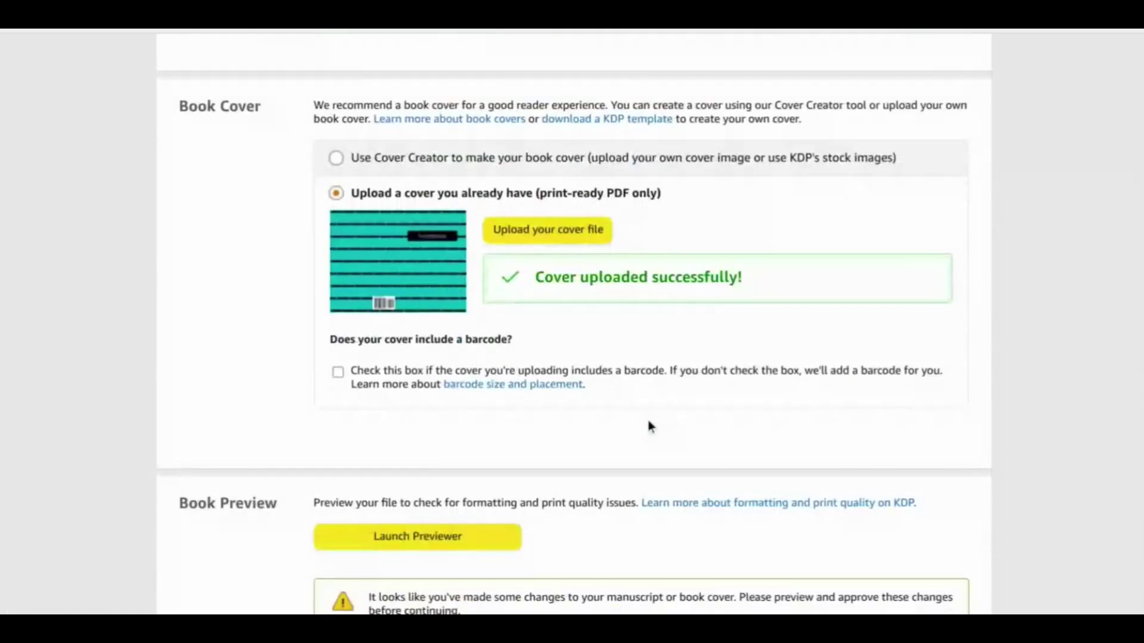
# - Launch the KDP Print Previewer and page from the cover through the dot-grid interior to pages 12–13 of 24
pyautogui.click(470, 544)
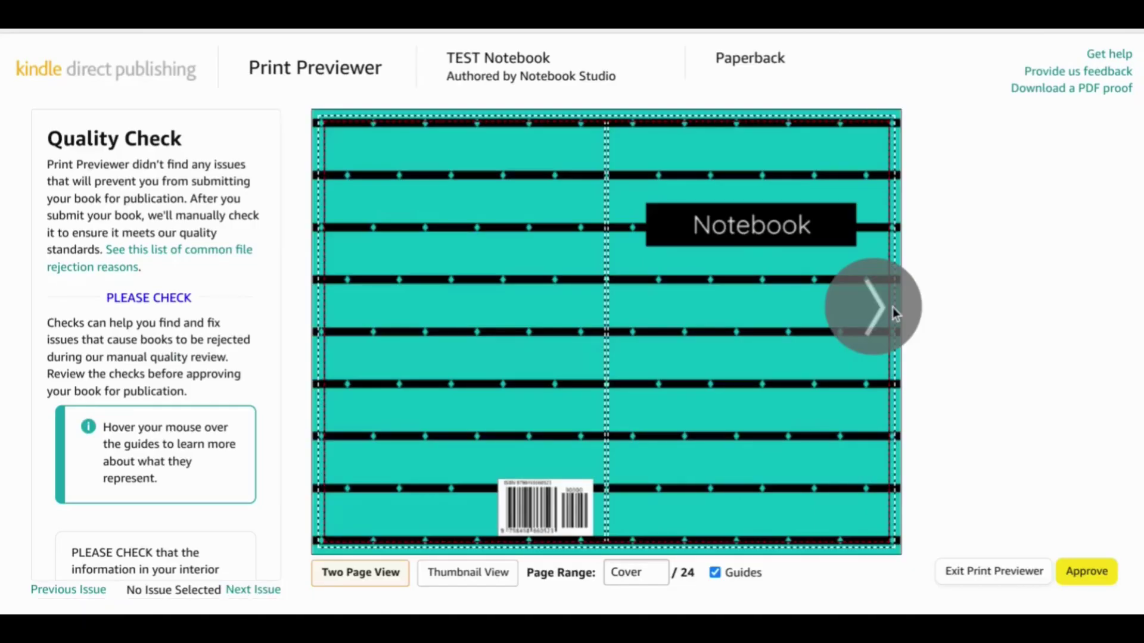
pyautogui.click(883, 298)
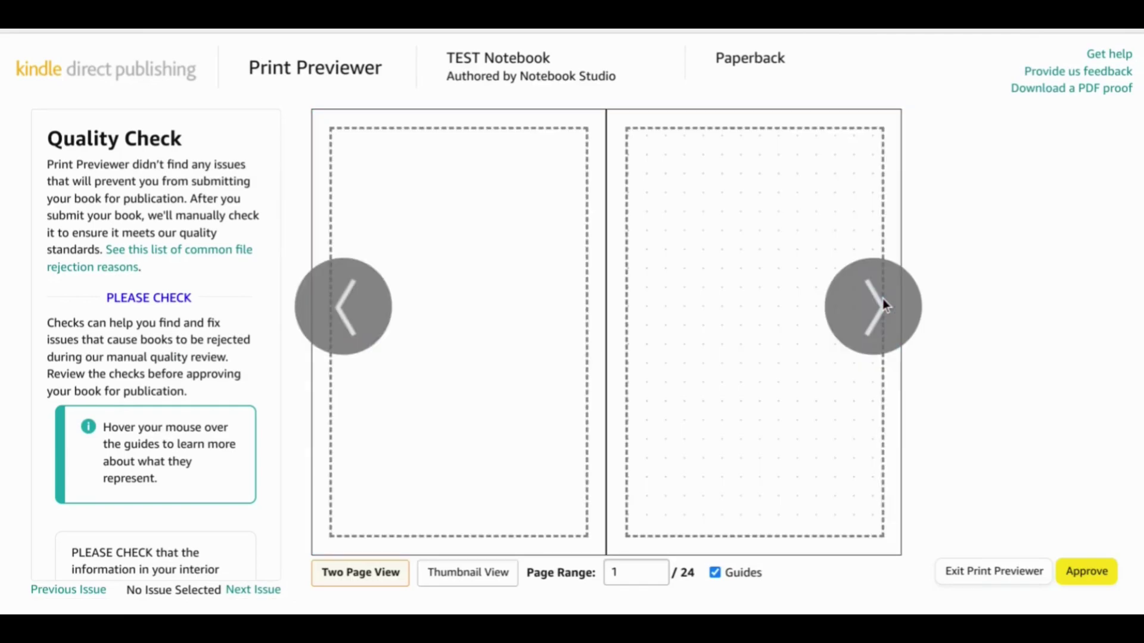
pyautogui.click(881, 299)
pyautogui.click(882, 298)
pyautogui.click(883, 299)
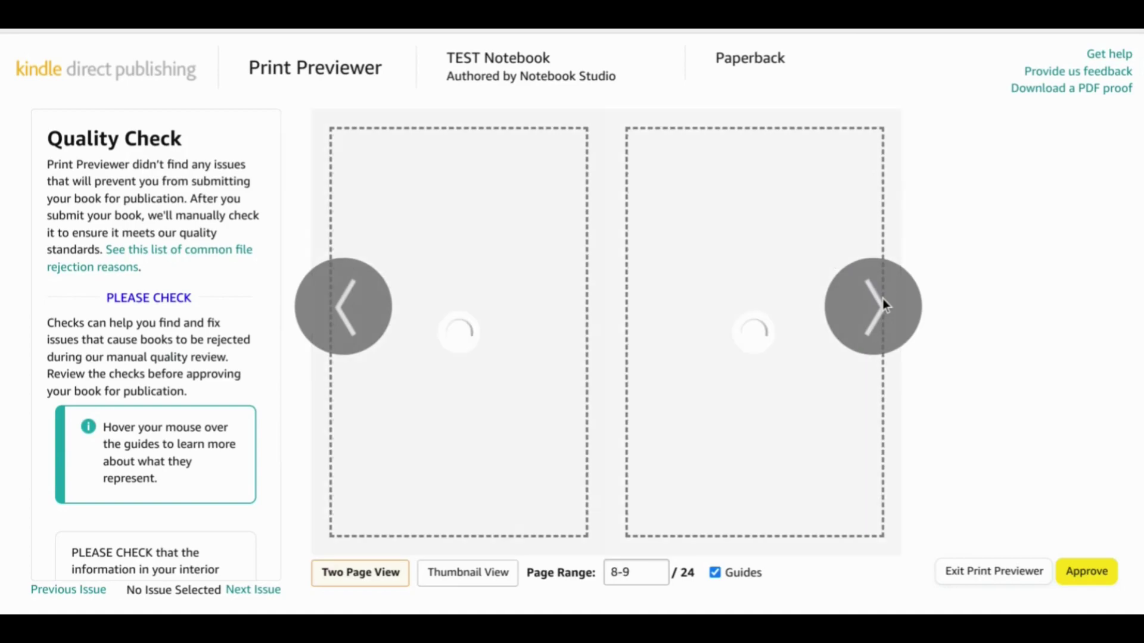
pyautogui.click(883, 298)
pyautogui.click(883, 299)
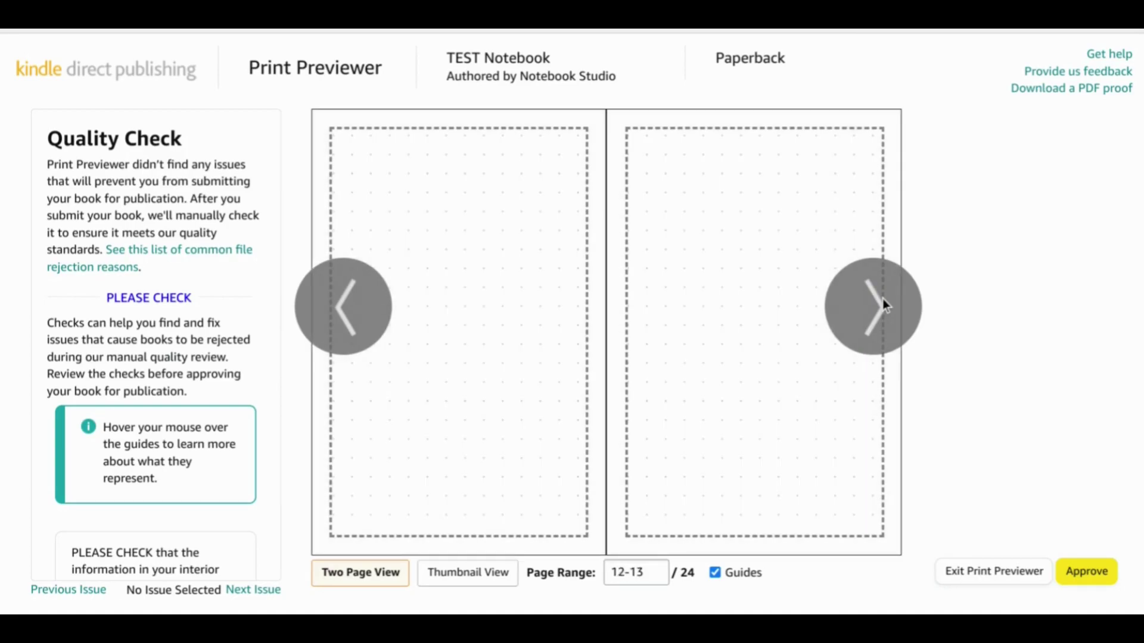